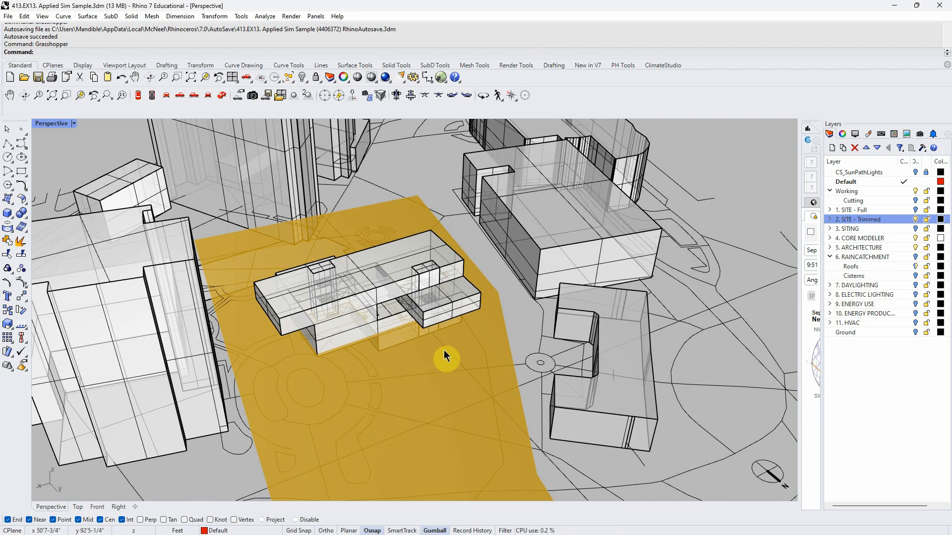
- Launch Grasshopper from the command line
{"action": "right_click_drag", "start_coordinate": [445, 349], "coordinate": [445, 340]}
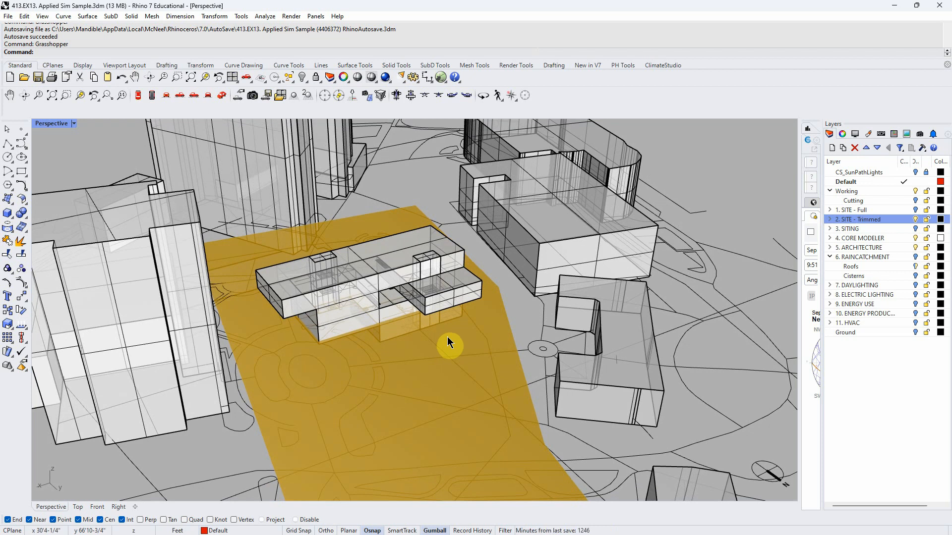
{"action": "right_click_drag", "start_coordinate": [447, 338], "coordinate": [476, 354]}
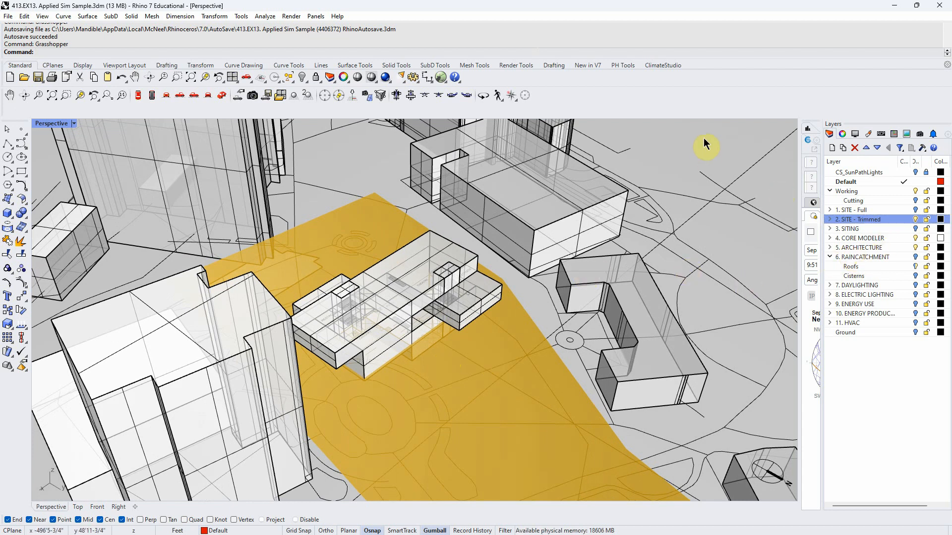
{"action": "left_click", "coordinate": [101, 53]}
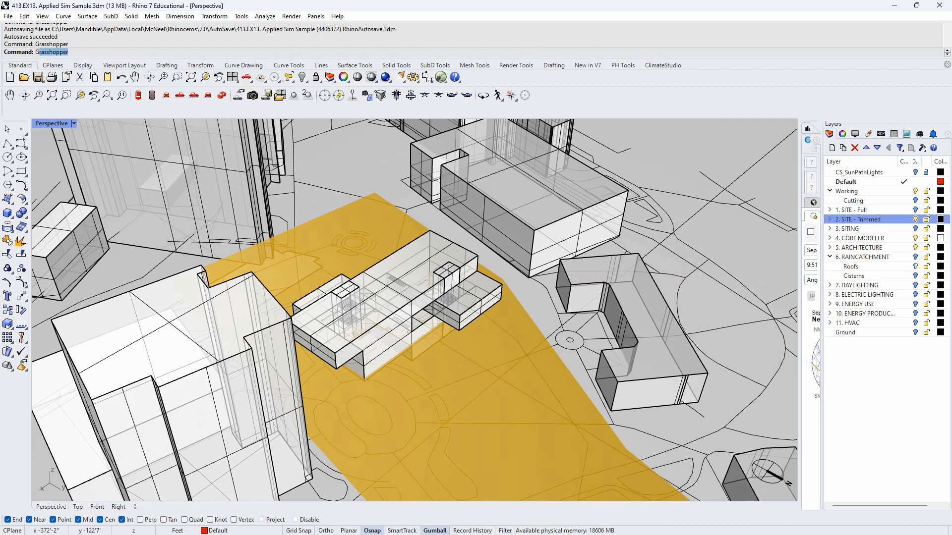
{"action": "type", "text": "G"}
{"action": "key", "text": "Return"}
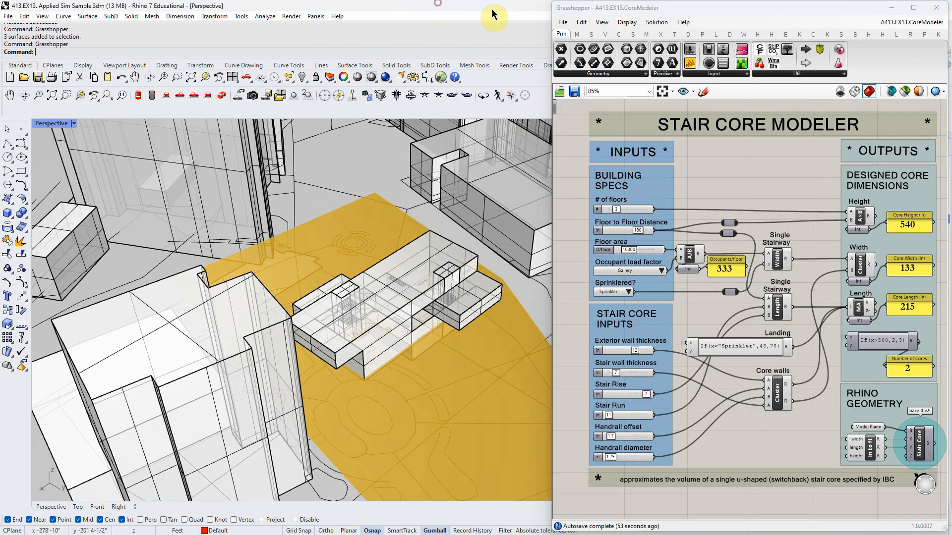
- Resize the Rhino window so it sits beside the Grasshopper editor
{"action": "double_click", "coordinate": [432, 7]}
{"action": "left_click_drag", "start_coordinate": [426, 11], "coordinate": [281, 14]}
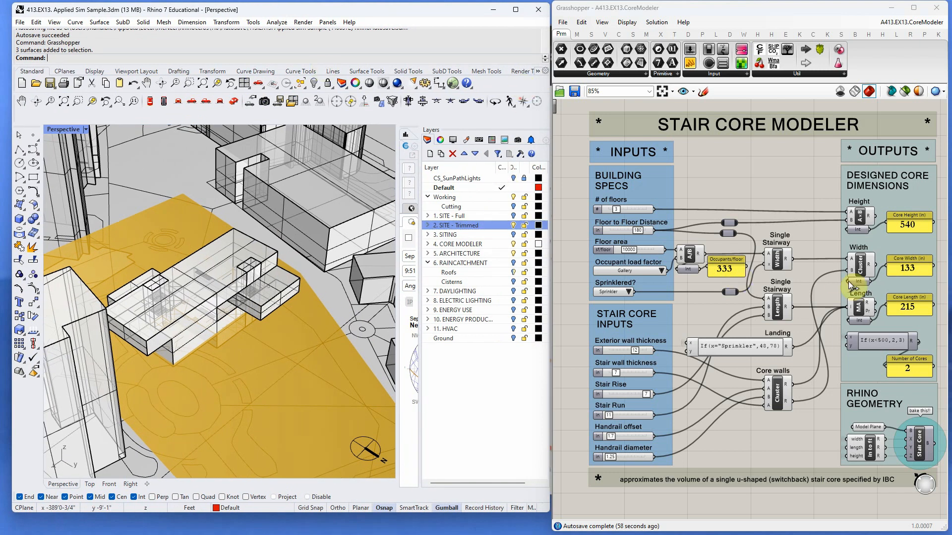
- Toggle the preview of the Stair Core component in the Stair Core Modeler definition
{"action": "right_click", "coordinate": [918, 446]}
{"action": "left_click", "coordinate": [864, 463]}
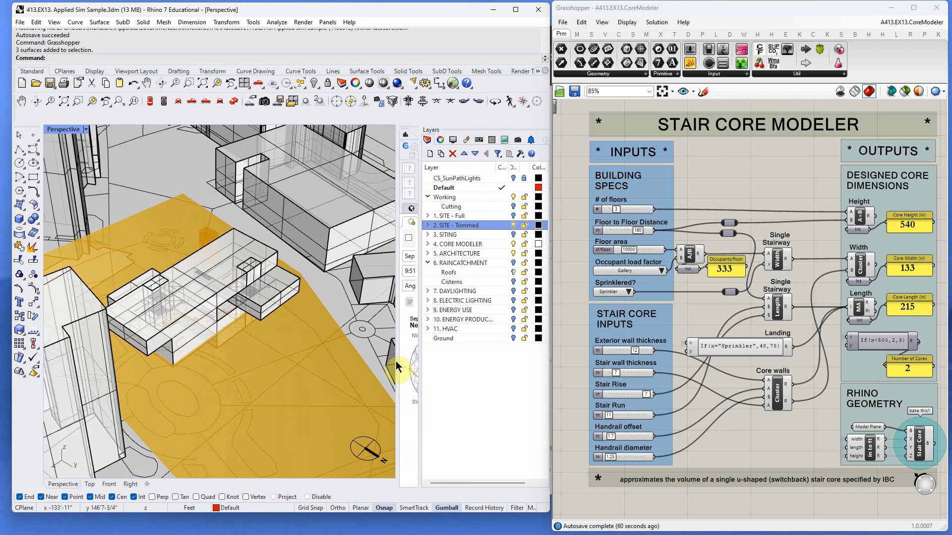
- Hide the 2. SITE - Trimmed layer to isolate the building
{"action": "left_click", "coordinate": [513, 226]}
{"action": "right_click_drag", "start_coordinate": [289, 317], "coordinate": [197, 281]}
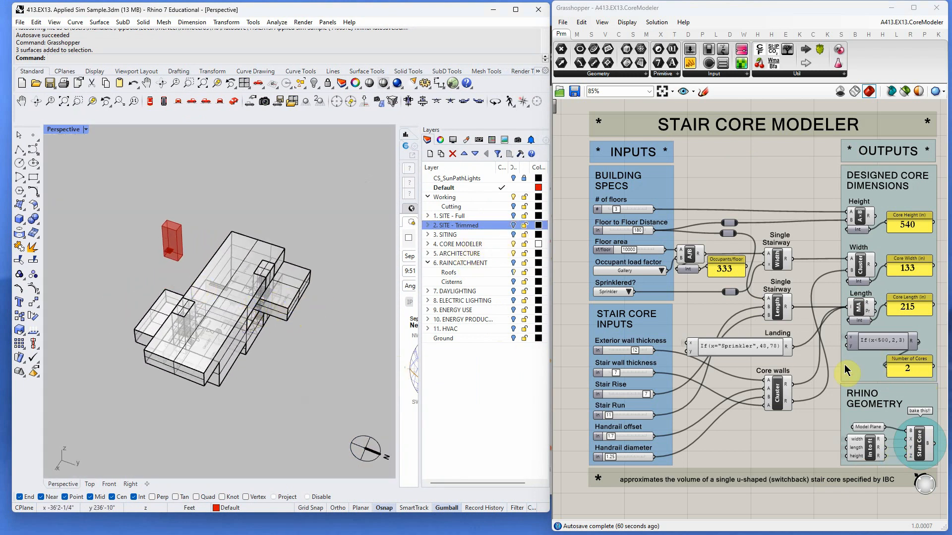
{"action": "right_click_drag", "start_coordinate": [248, 409], "coordinate": [238, 388]}
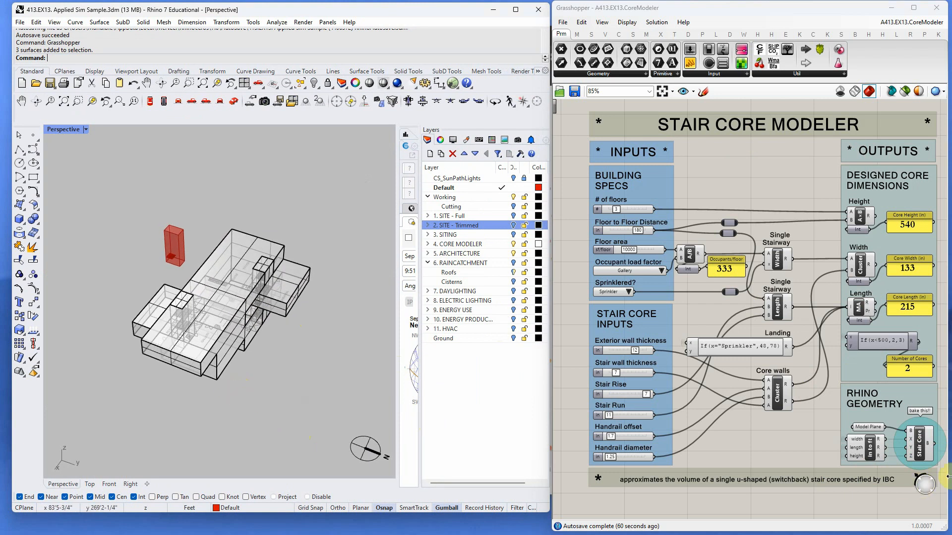
- Turn off the Stair Core component's preview
{"action": "right_click", "coordinate": [914, 441]}
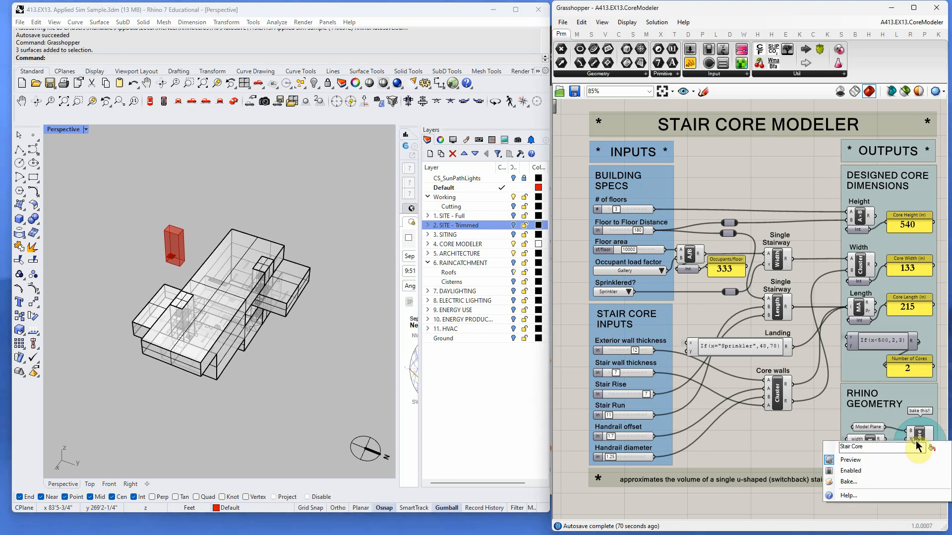
{"action": "left_click", "coordinate": [858, 460]}
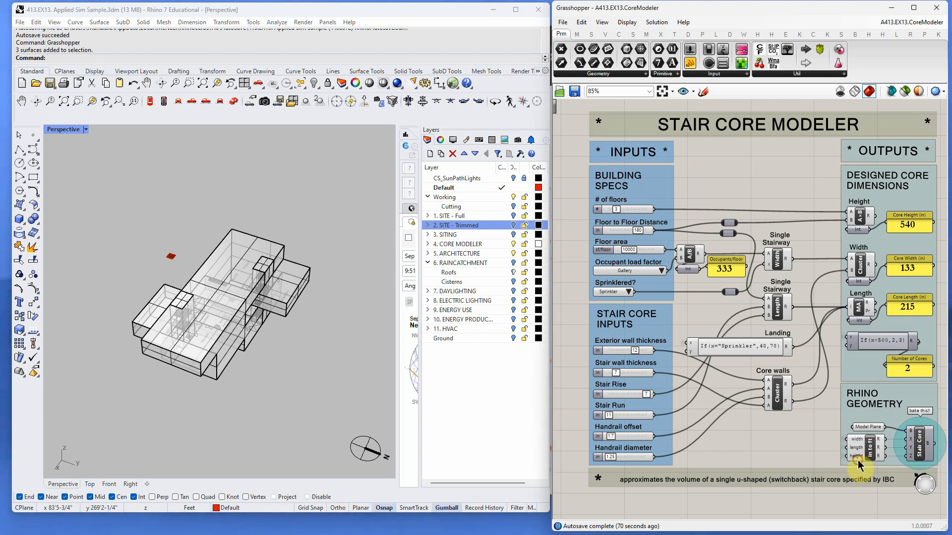
{"action": "right_click_drag", "start_coordinate": [327, 460], "coordinate": [253, 413]}
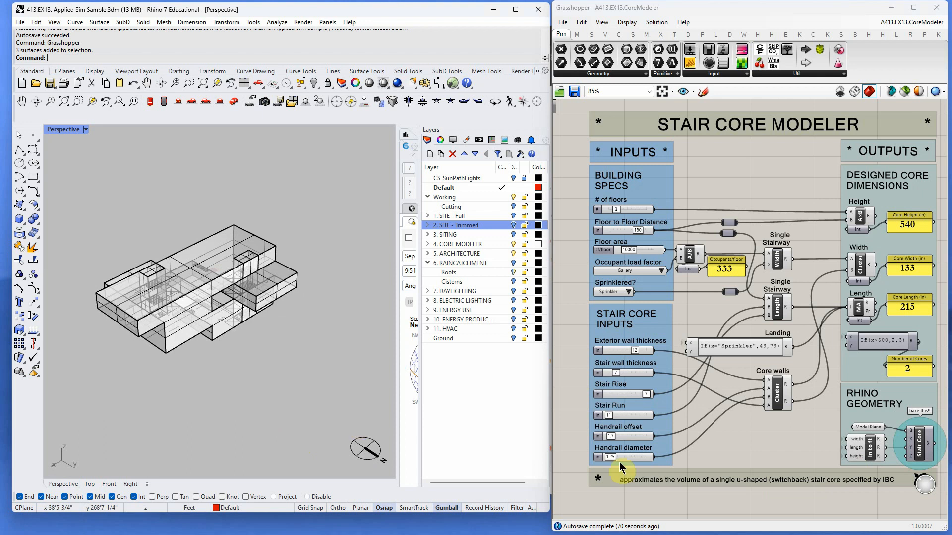
- Switch to the A413.EX13. Cistern Modeler definition and turn on the Ground layer
{"action": "left_click", "coordinate": [929, 23]}
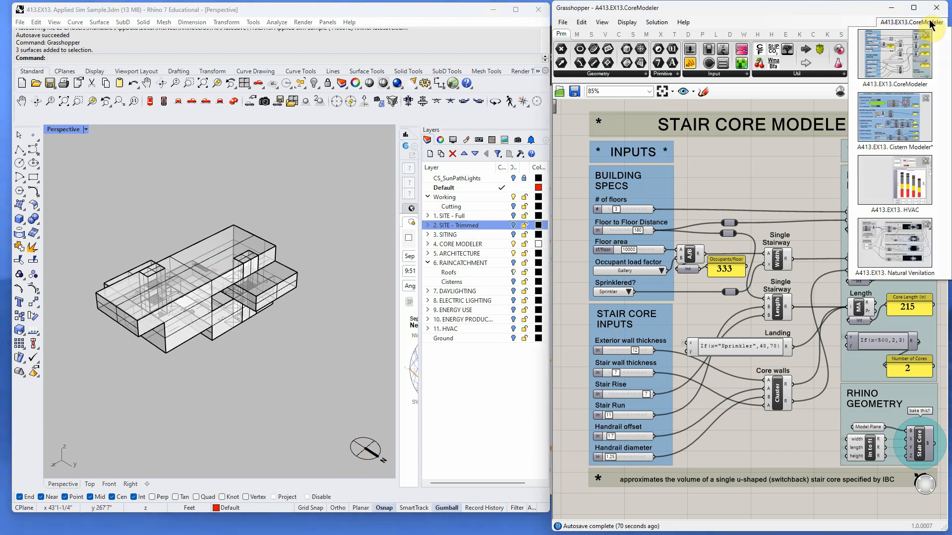
{"action": "left_click", "coordinate": [898, 115]}
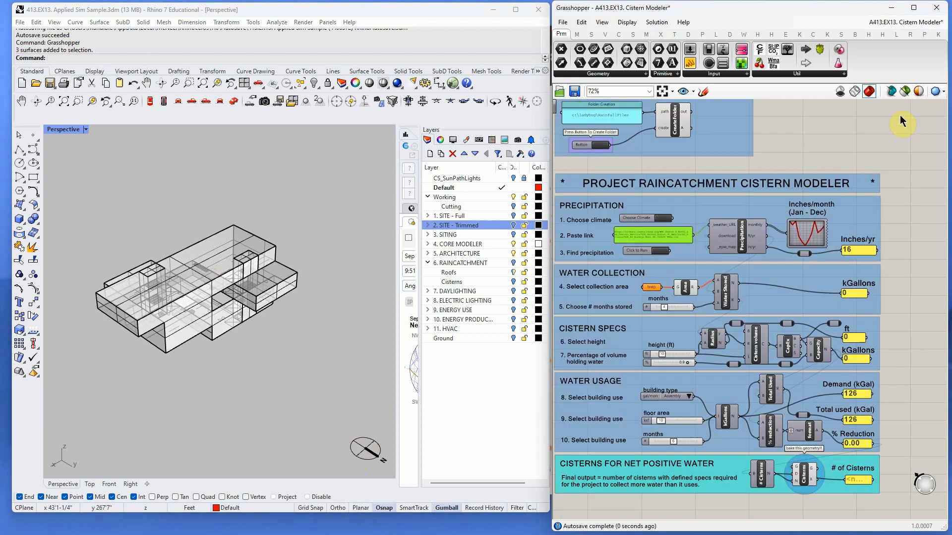
{"action": "right_click_drag", "start_coordinate": [315, 342], "coordinate": [240, 342]}
{"action": "left_click", "coordinate": [513, 338]}
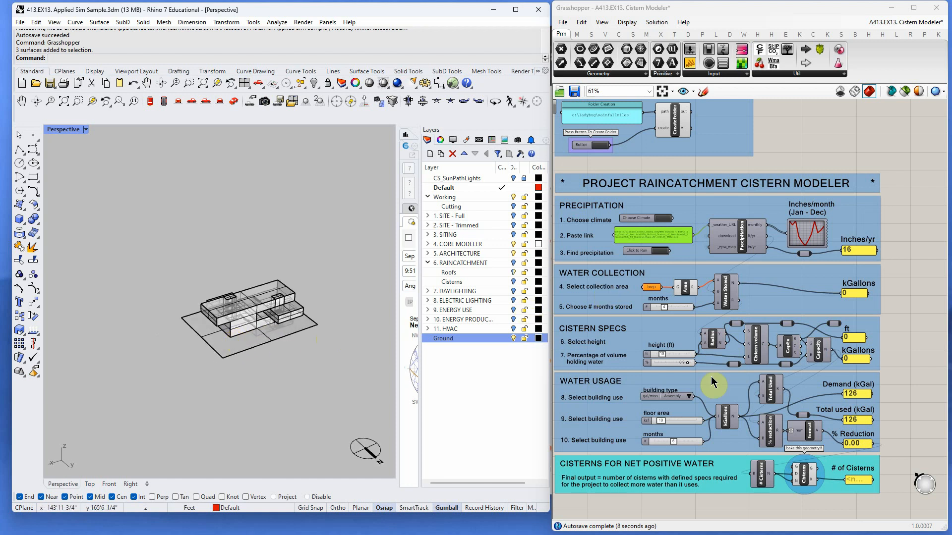
- Examine the folder-creation note and precipitation inputs at the top of the Cistern Modeler definition
{"action": "scroll", "coordinate": [612, 180], "scroll_direction": "down", "scroll_amount": 2}
{"action": "scroll", "coordinate": [615, 189], "scroll_direction": "up", "scroll_amount": 1}
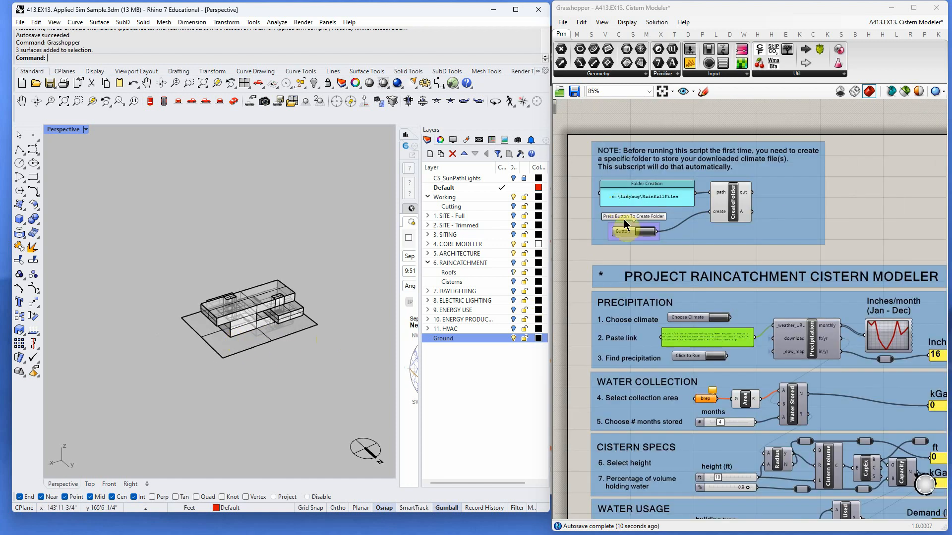
{"action": "scroll", "coordinate": [637, 249], "scroll_direction": "up", "scroll_amount": 2}
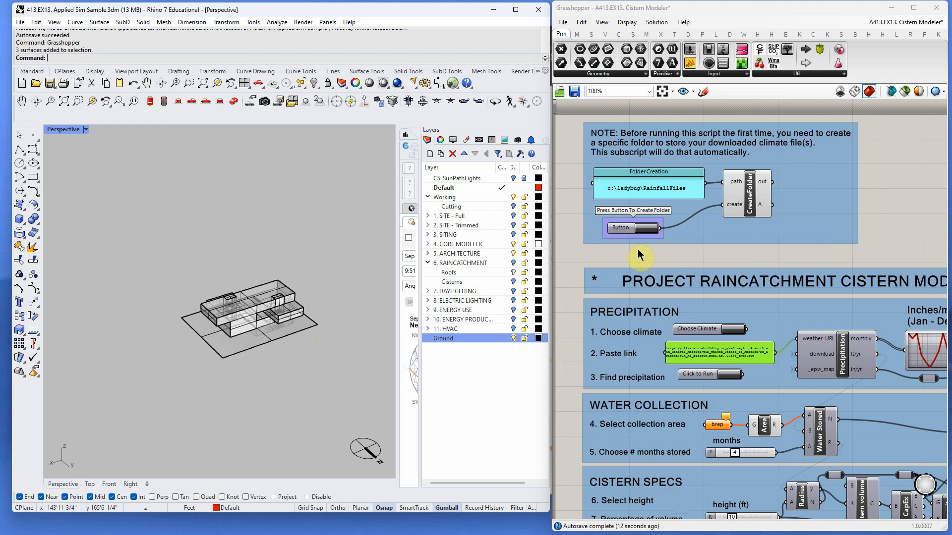
{"action": "right_click_drag", "start_coordinate": [638, 249], "coordinate": [642, 254]}
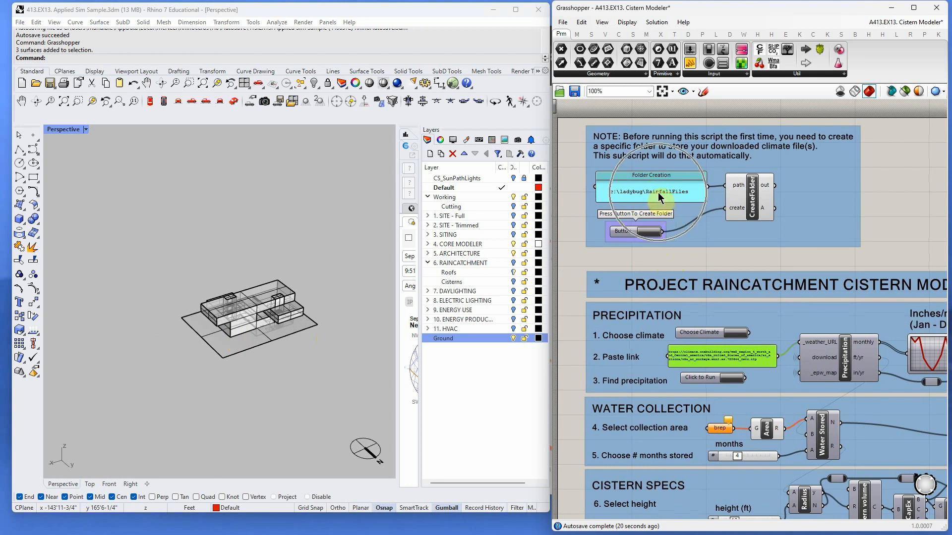
{"action": "scroll", "coordinate": [643, 196], "scroll_direction": "down", "scroll_amount": 5}
{"action": "scroll", "coordinate": [742, 441], "scroll_direction": "up", "scroll_amount": 3}
{"action": "scroll", "coordinate": [590, 297], "scroll_direction": "up", "scroll_amount": 2}
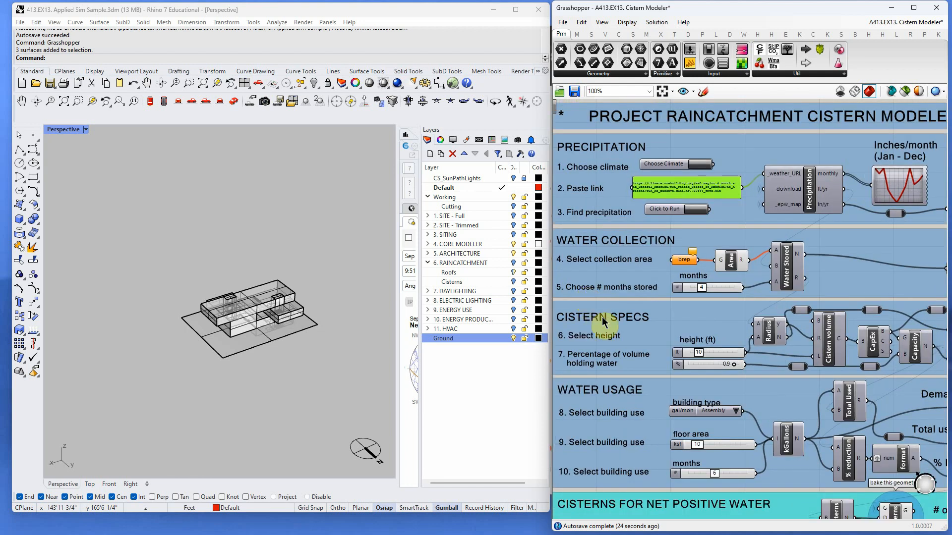
- Open the EPW climate map from Choose Climate and copy the New.York-LaGuardia.AP weather file link
{"action": "left_click", "coordinate": [703, 165]}
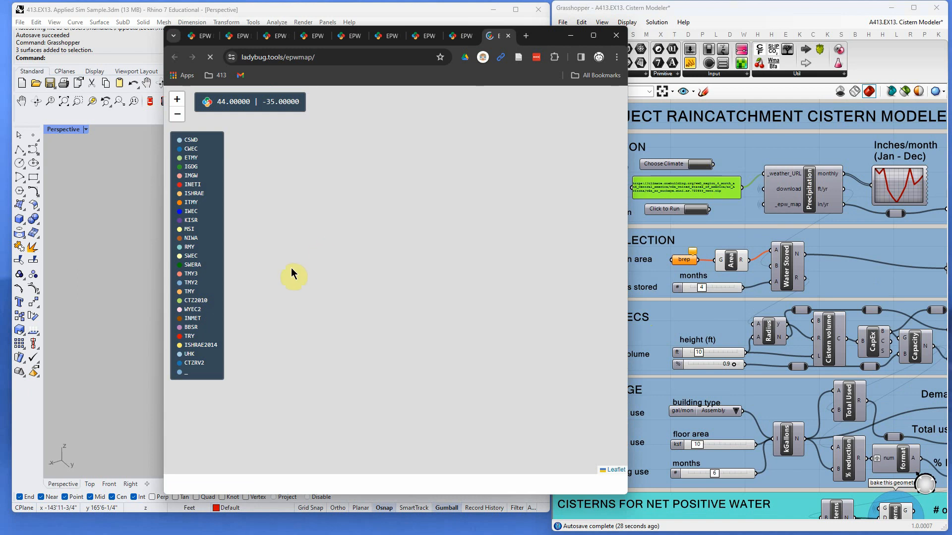
{"action": "scroll", "coordinate": [391, 278], "scroll_direction": "down", "scroll_amount": 3}
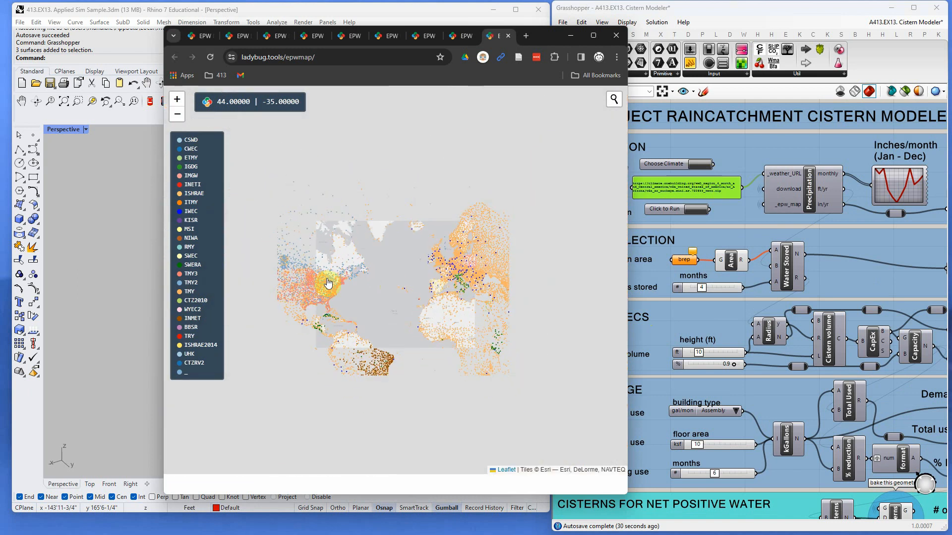
{"action": "scroll", "coordinate": [325, 283], "scroll_direction": "up", "scroll_amount": 5}
{"action": "right_click", "coordinate": [373, 284]}
{"action": "right_click", "coordinate": [478, 358]}
{"action": "left_click", "coordinate": [595, 436]}
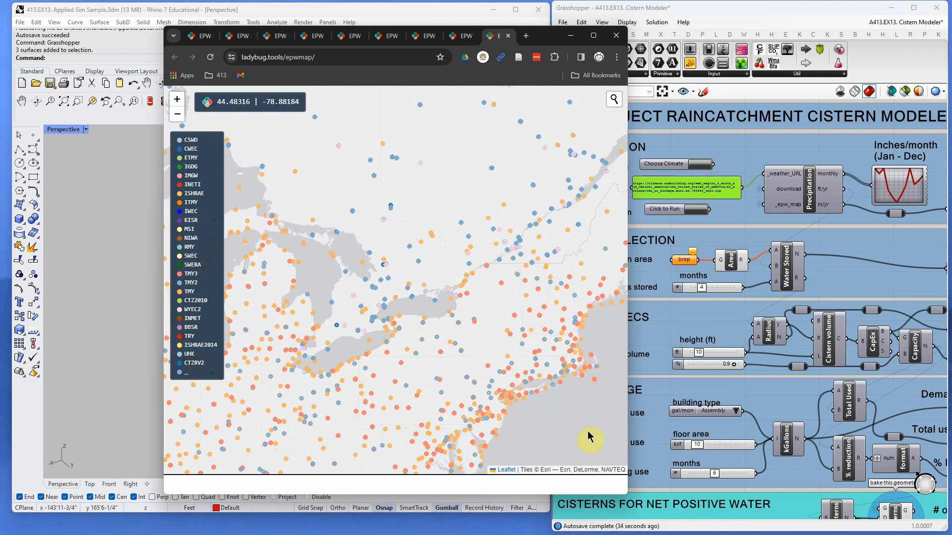
{"action": "scroll", "coordinate": [545, 426], "scroll_direction": "up", "scroll_amount": 4}
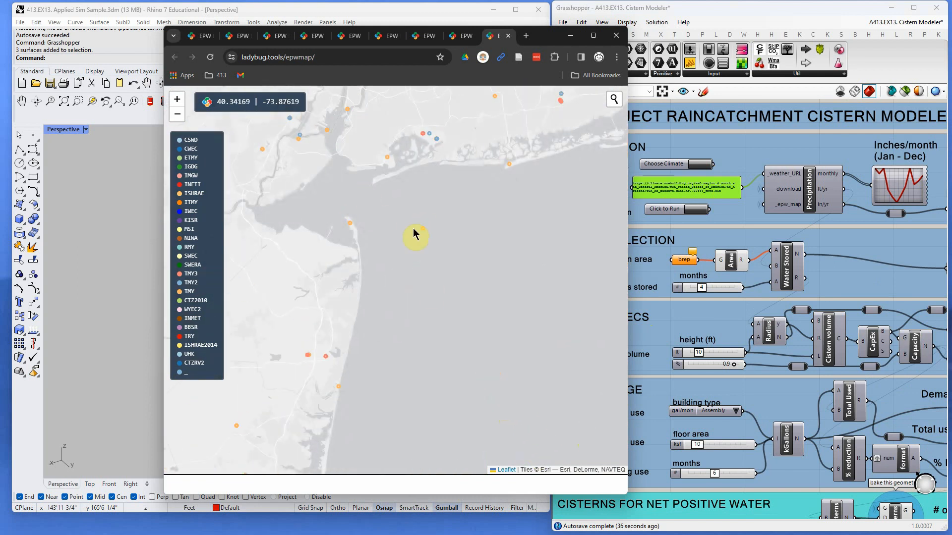
{"action": "left_click_drag", "start_coordinate": [443, 274], "coordinate": [457, 454]}
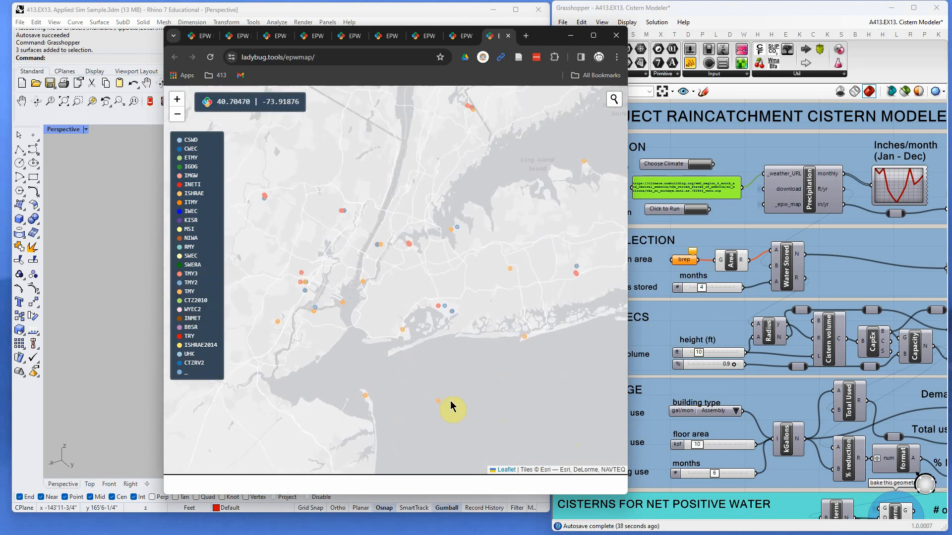
{"action": "scroll", "coordinate": [410, 243], "scroll_direction": "up", "scroll_amount": 4}
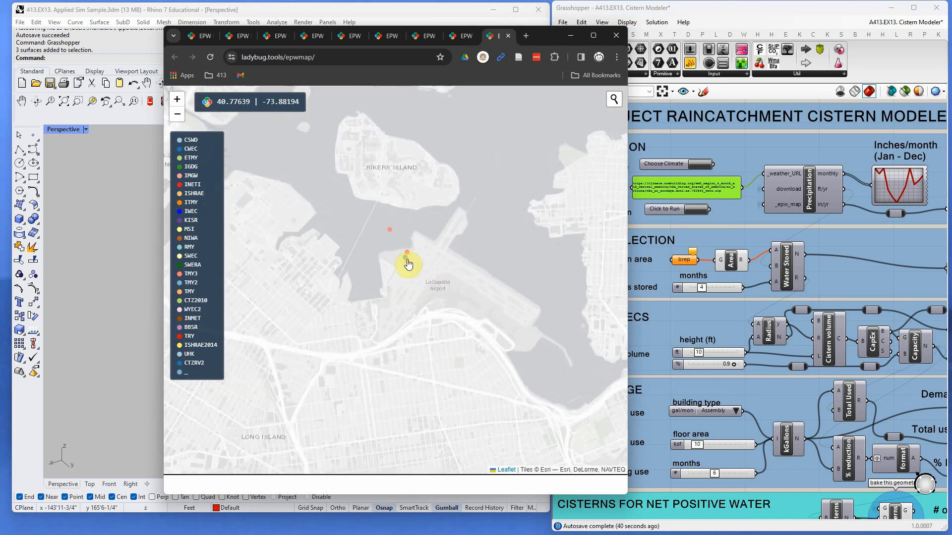
{"action": "left_click", "coordinate": [406, 259]}
{"action": "left_click", "coordinate": [394, 237]}
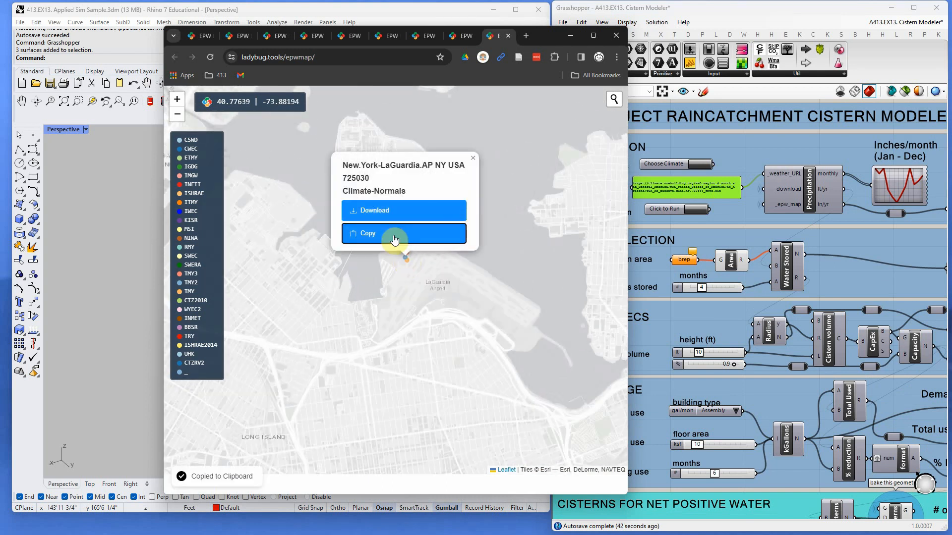
- Replace the Paste link panel's URL with the copied LaGuardia climate link
{"action": "left_click", "coordinate": [649, 189]}
{"action": "double_click", "coordinate": [665, 186]}
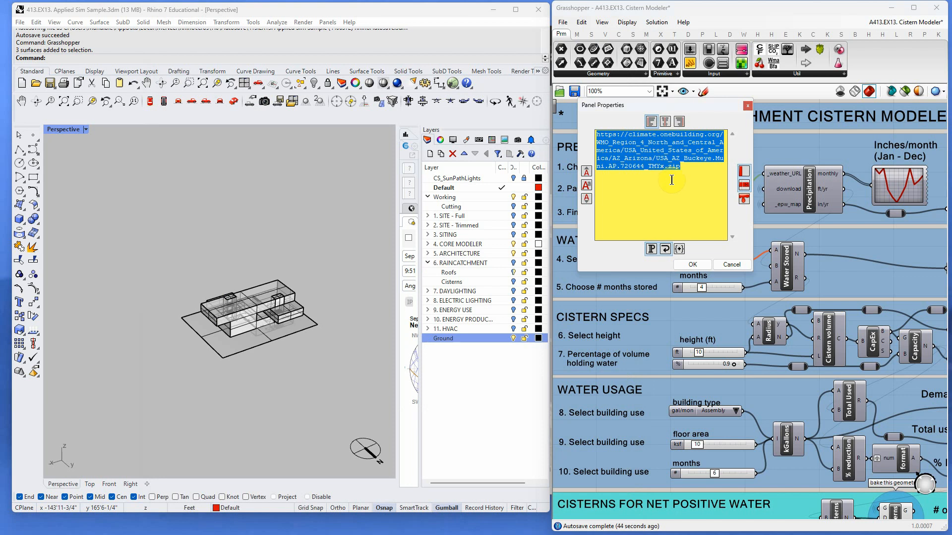
{"action": "key", "text": "ctrl+v"}
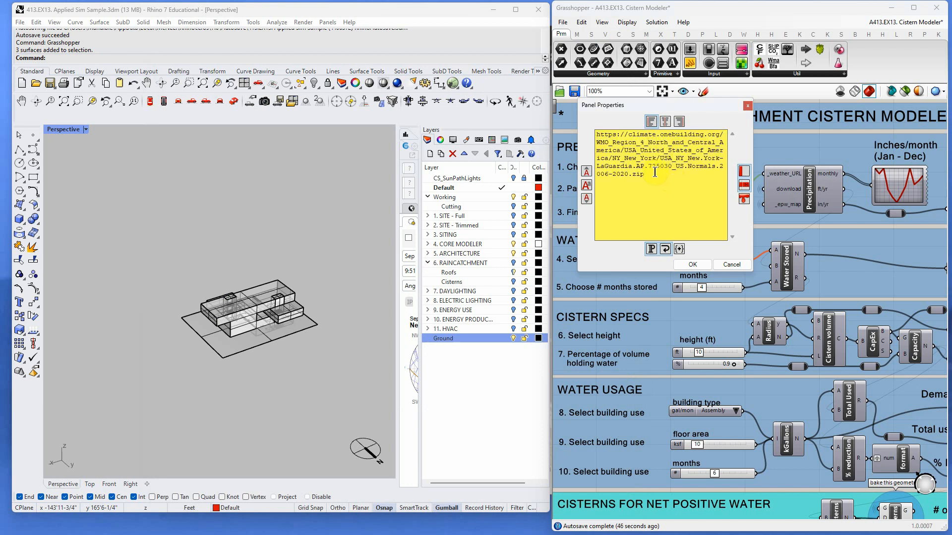
{"action": "left_click", "coordinate": [693, 265]}
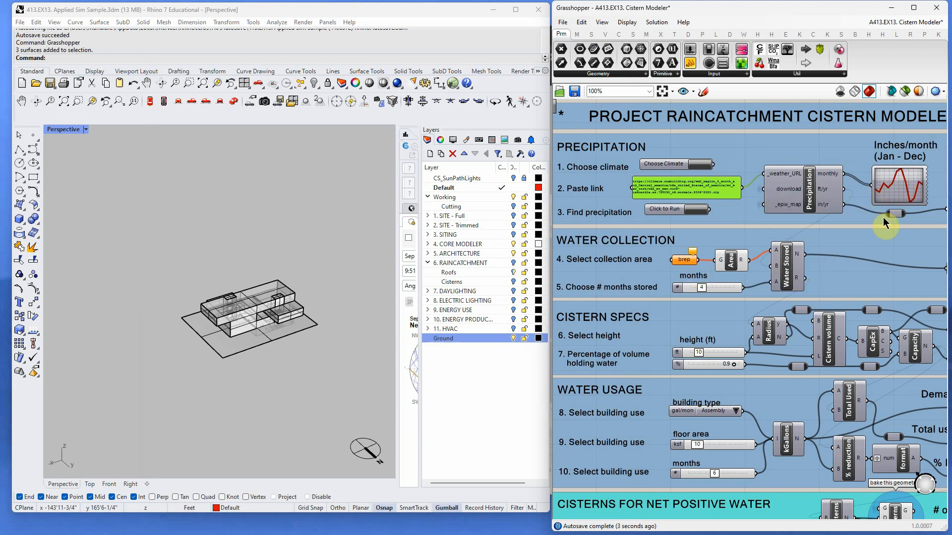
- Turn on the 6. RAINCATCHMENT layer
{"action": "scroll", "coordinate": [883, 217], "scroll_direction": "down", "scroll_amount": 3}
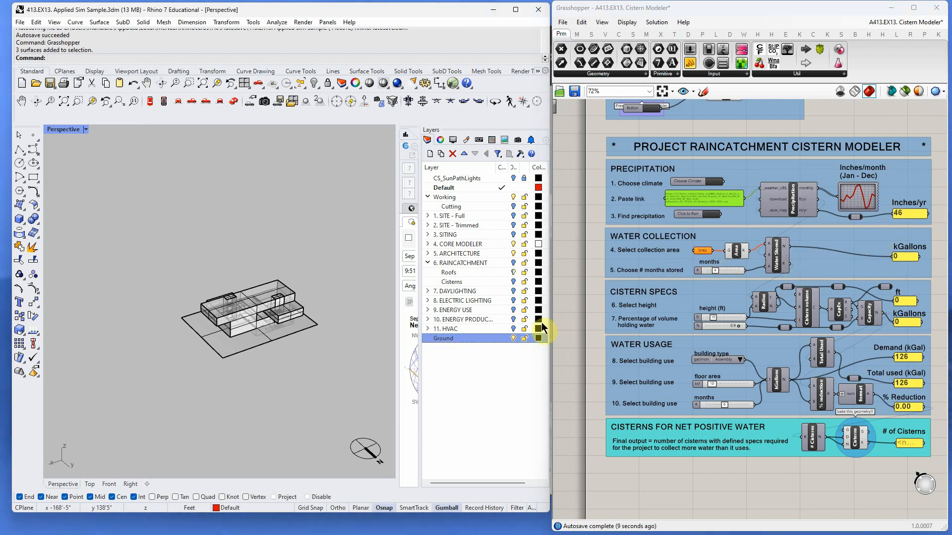
{"action": "right_click_drag", "start_coordinate": [394, 329], "coordinate": [358, 333]}
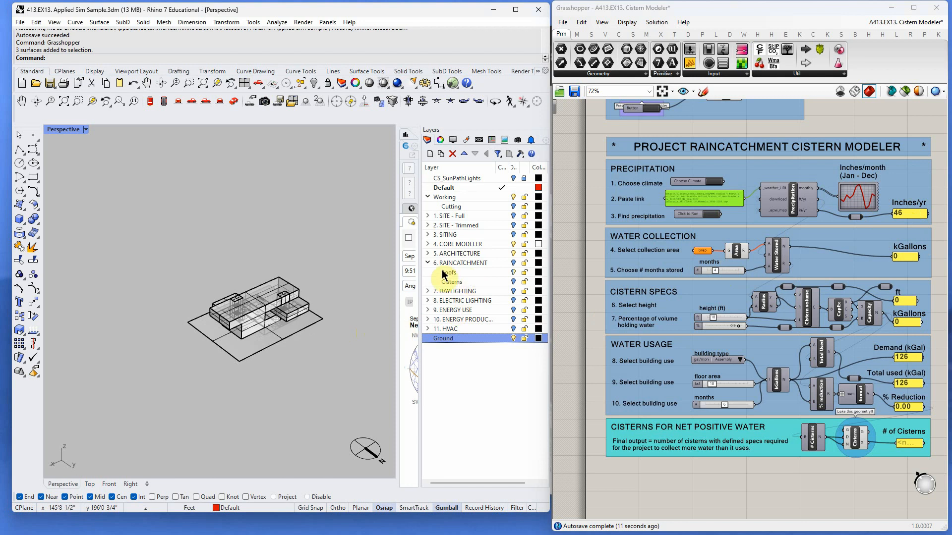
{"action": "left_click", "coordinate": [428, 263]}
{"action": "scroll", "coordinate": [237, 331], "scroll_direction": "up", "scroll_amount": 5}
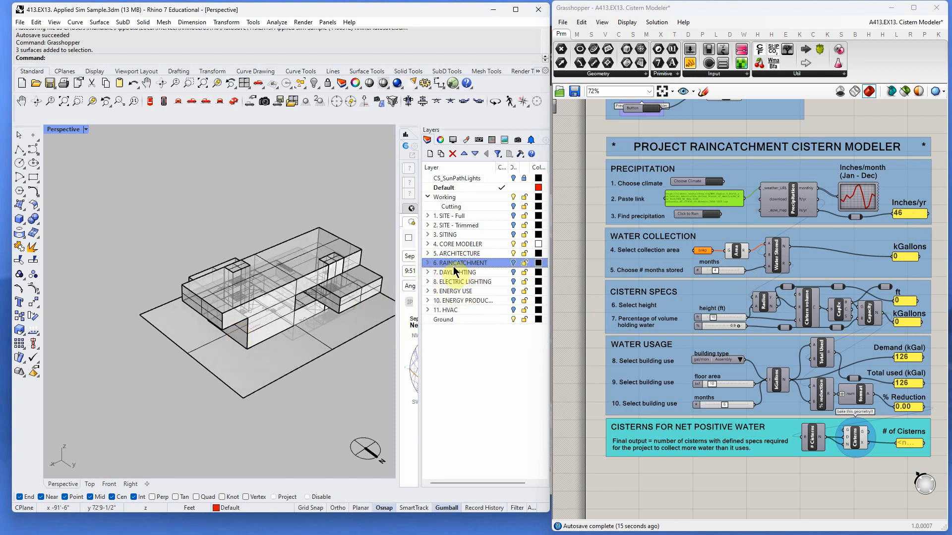
{"action": "left_click", "coordinate": [427, 263]}
{"action": "left_click", "coordinate": [513, 263]}
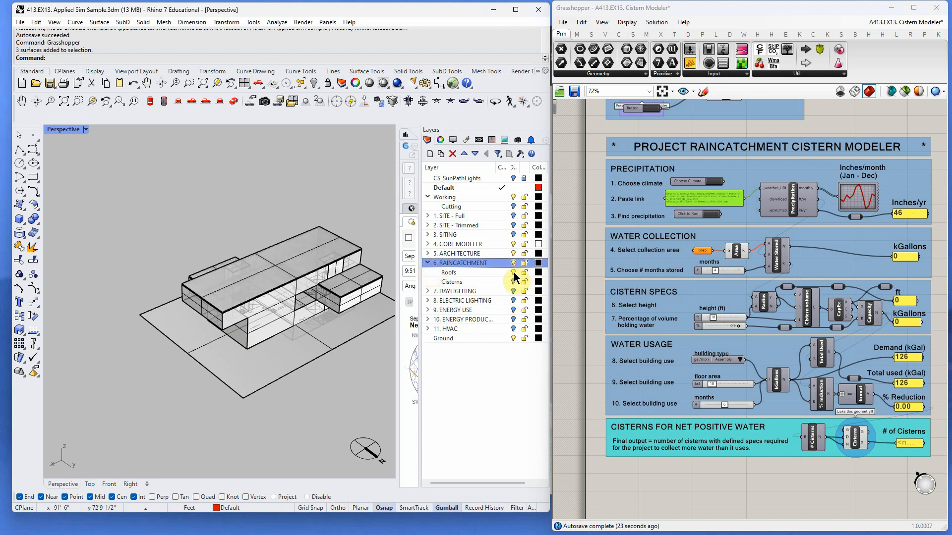
- Select all objects on the Roofs sublayer of RAINCATCHMENT
{"action": "right_click_drag", "start_coordinate": [365, 290], "coordinate": [357, 296]}
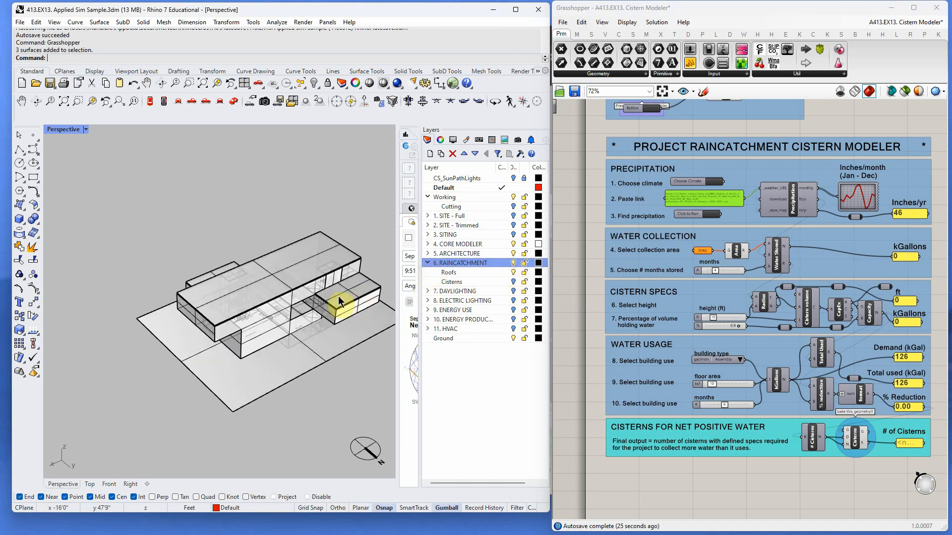
{"action": "right_click", "coordinate": [466, 273]}
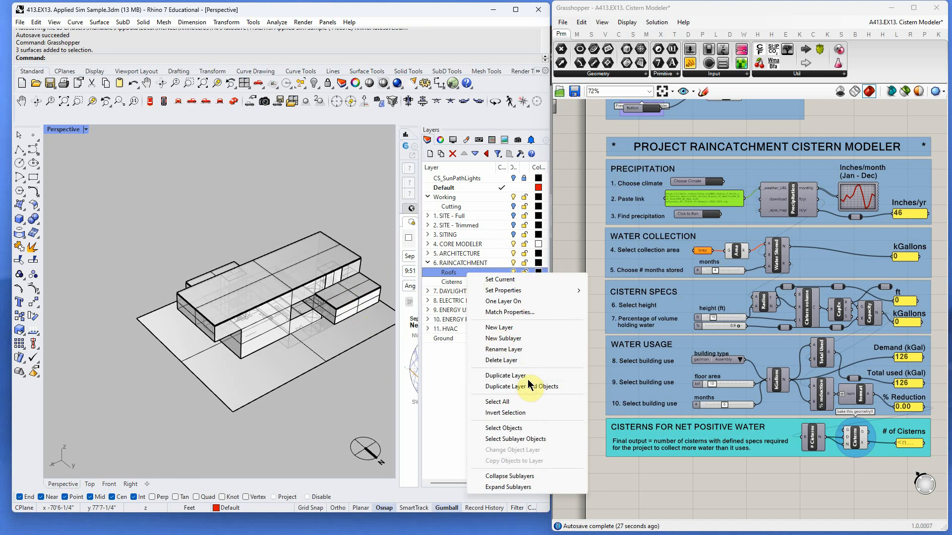
{"action": "left_click", "coordinate": [516, 429]}
{"action": "scroll", "coordinate": [709, 258], "scroll_direction": "up", "scroll_amount": 2}
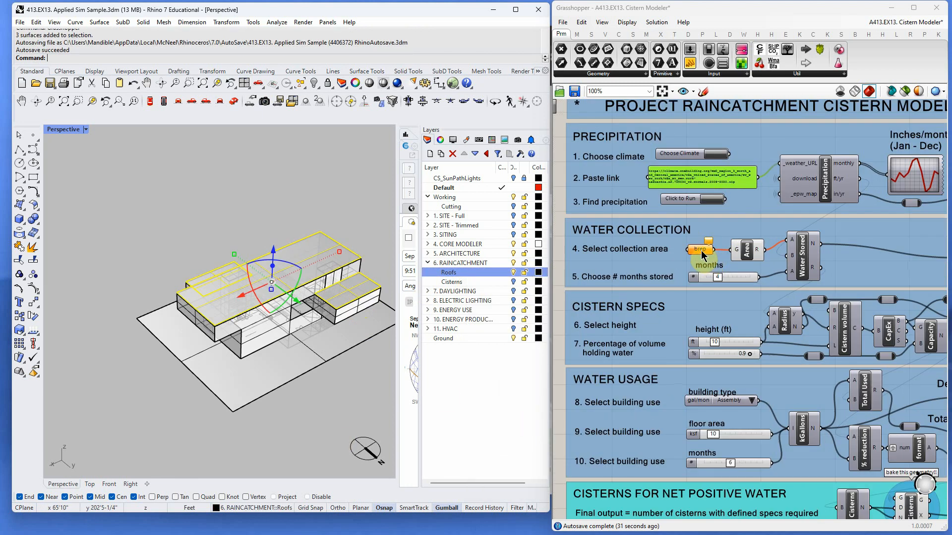
- Load the selected roof surfaces into the brep collection-area parameter of the water collection group
{"action": "right_click", "coordinate": [698, 251]}
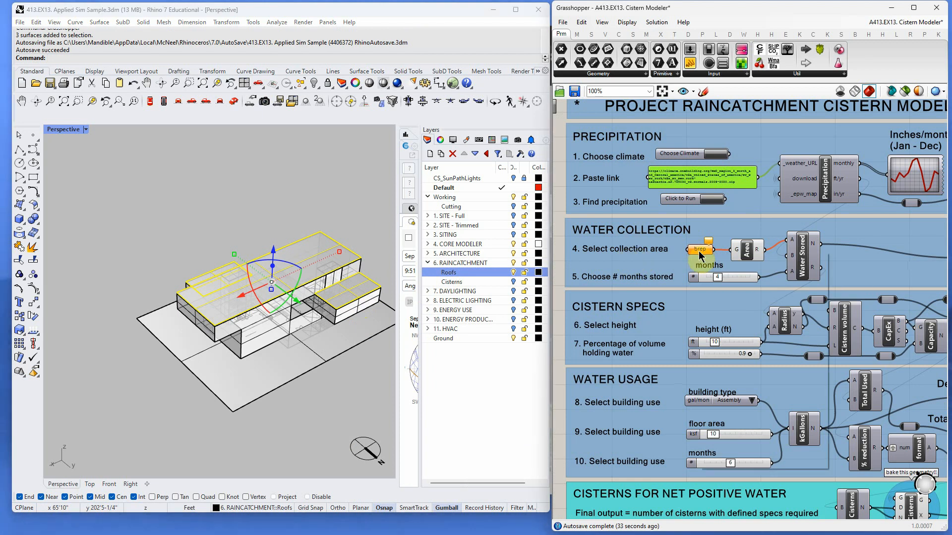
{"action": "right_click", "coordinate": [700, 253]}
{"action": "left_click", "coordinate": [747, 403]}
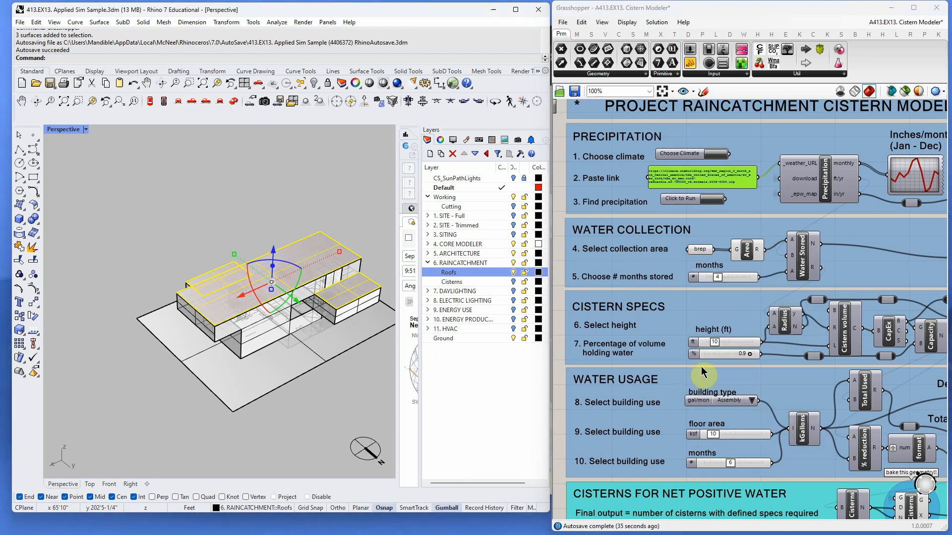
- Set the number of months stored to 12
{"action": "right_click_drag", "start_coordinate": [336, 372], "coordinate": [370, 322]}
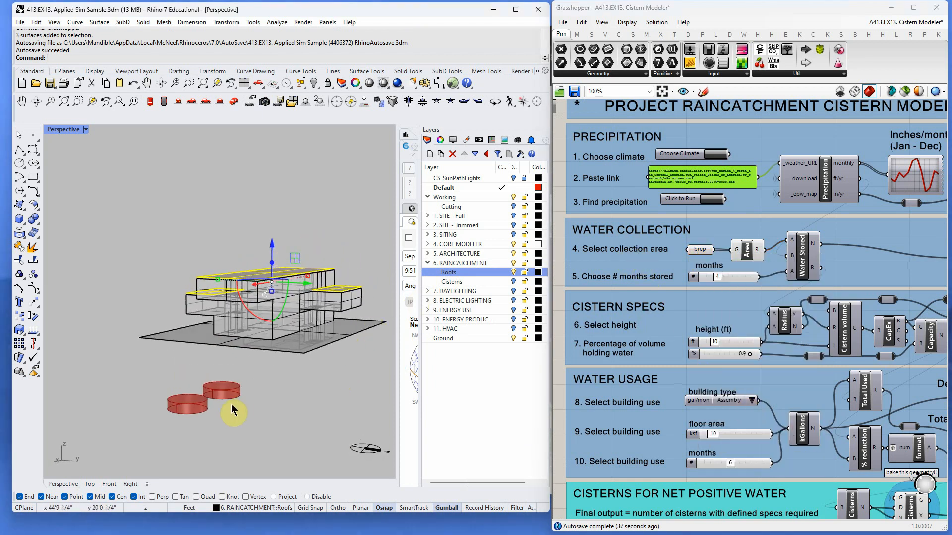
{"action": "scroll", "coordinate": [238, 407], "scroll_direction": "up", "scroll_amount": 2}
{"action": "scroll", "coordinate": [674, 322], "scroll_direction": "down", "scroll_amount": 3}
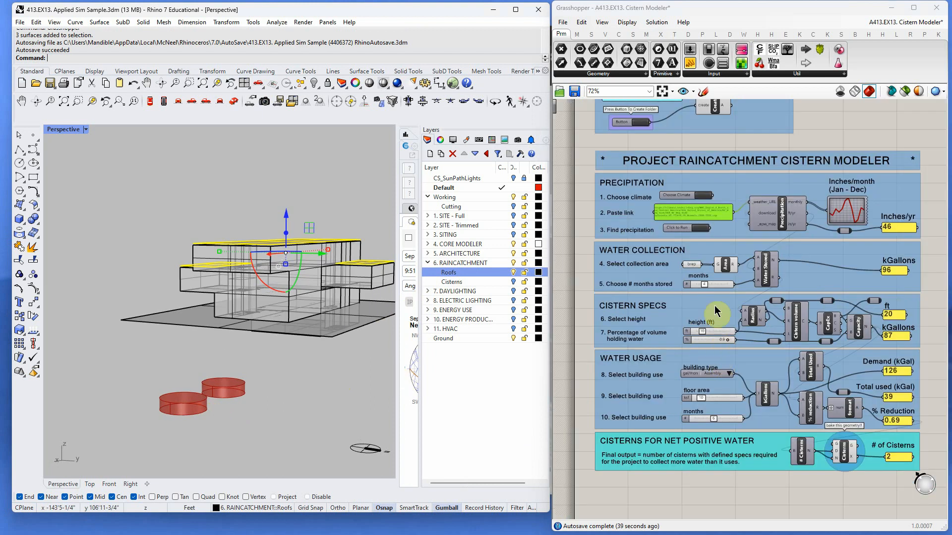
{"action": "scroll", "coordinate": [731, 403], "scroll_direction": "up", "scroll_amount": 2}
{"action": "scroll", "coordinate": [659, 367], "scroll_direction": "down", "scroll_amount": 2}
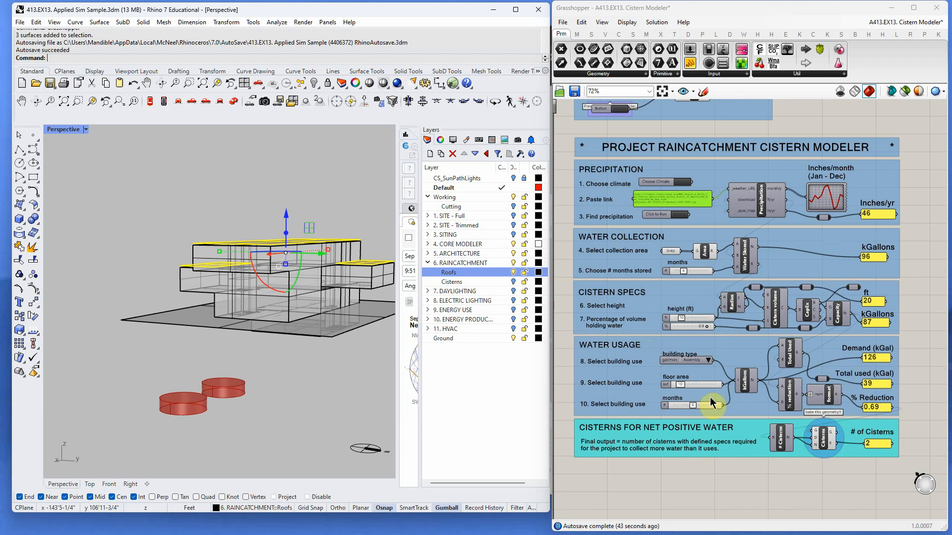
{"action": "left_click_drag", "start_coordinate": [685, 270], "coordinate": [710, 271]}
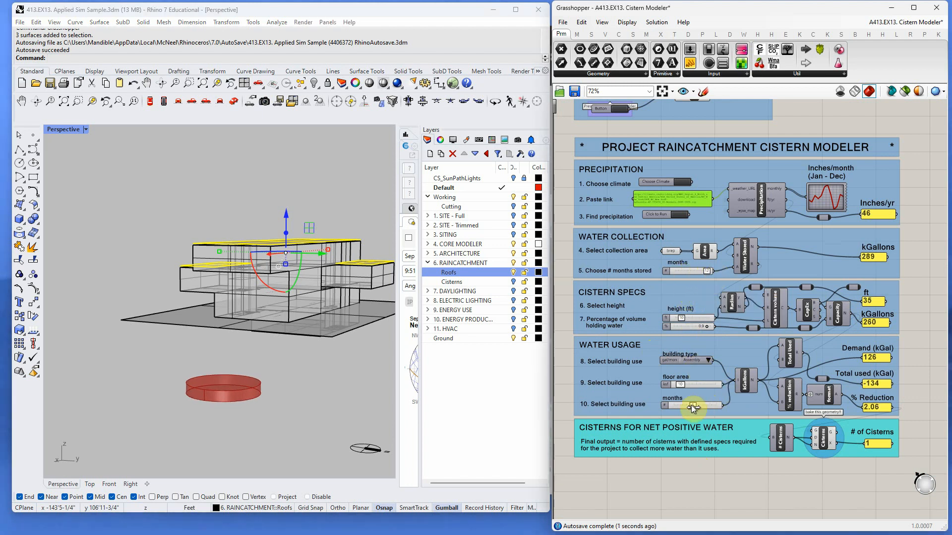
- Set the building-use months slider to 12
{"action": "left_click_drag", "start_coordinate": [691, 406], "coordinate": [707, 404]}
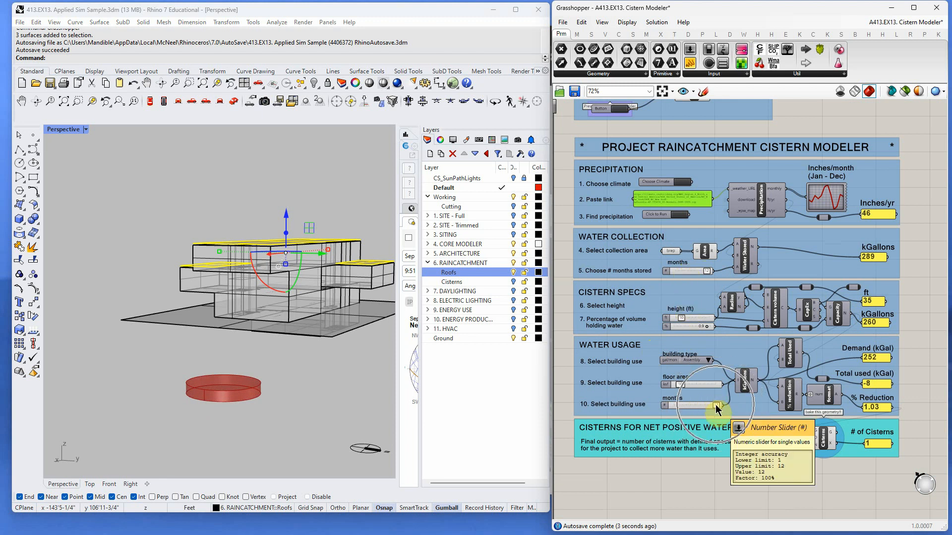
{"action": "mouse_move", "coordinate": [716, 406]}
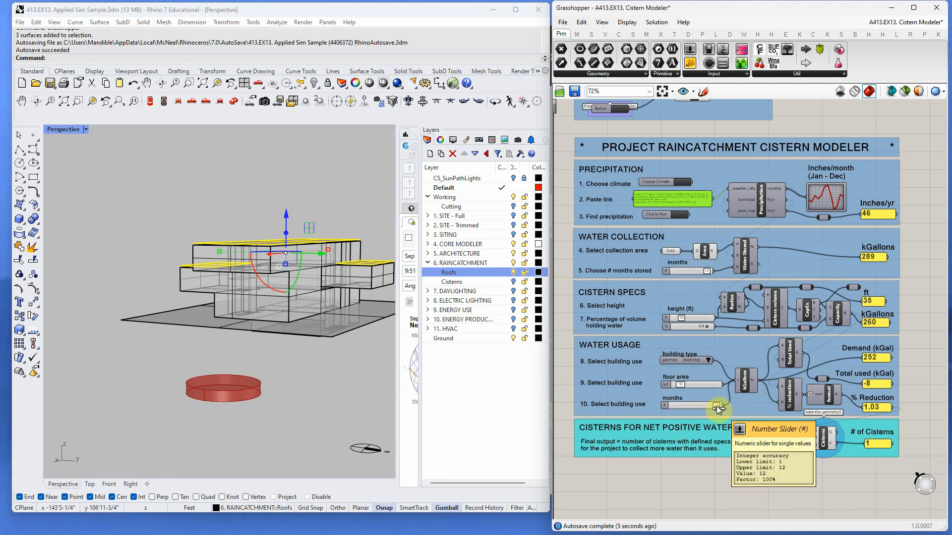
- Set the cistern height slider to 11 ft
{"action": "scroll", "coordinate": [680, 317], "scroll_direction": "up", "scroll_amount": 2}
{"action": "left_click_drag", "start_coordinate": [680, 317], "coordinate": [683, 317]}
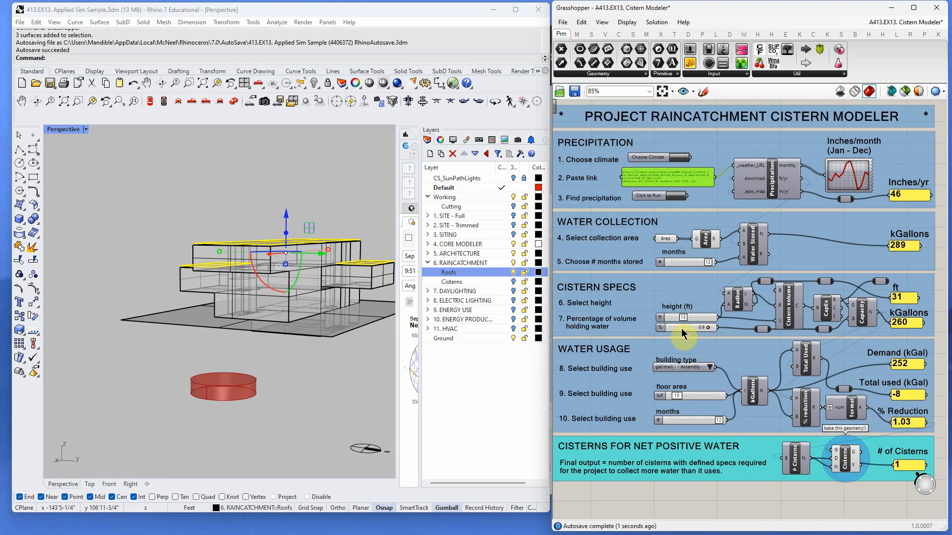
{"action": "left_click", "coordinate": [709, 368]}
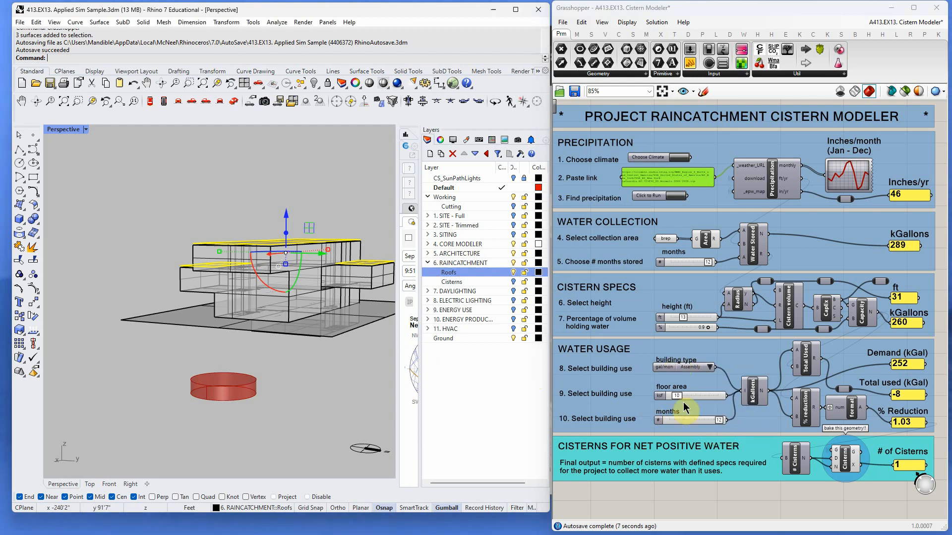
{"action": "right_click_drag", "start_coordinate": [349, 387], "coordinate": [333, 419]}
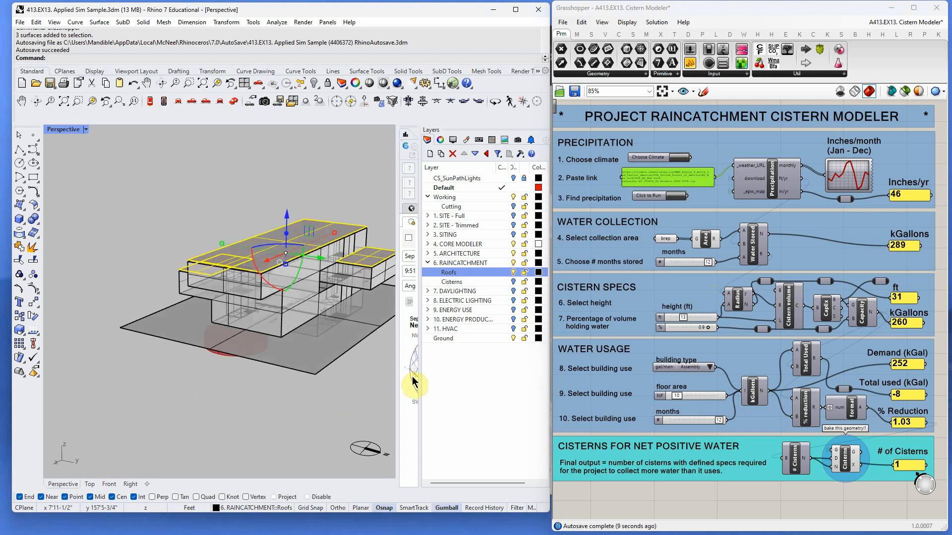
{"action": "right_click_drag", "start_coordinate": [359, 351], "coordinate": [355, 329]}
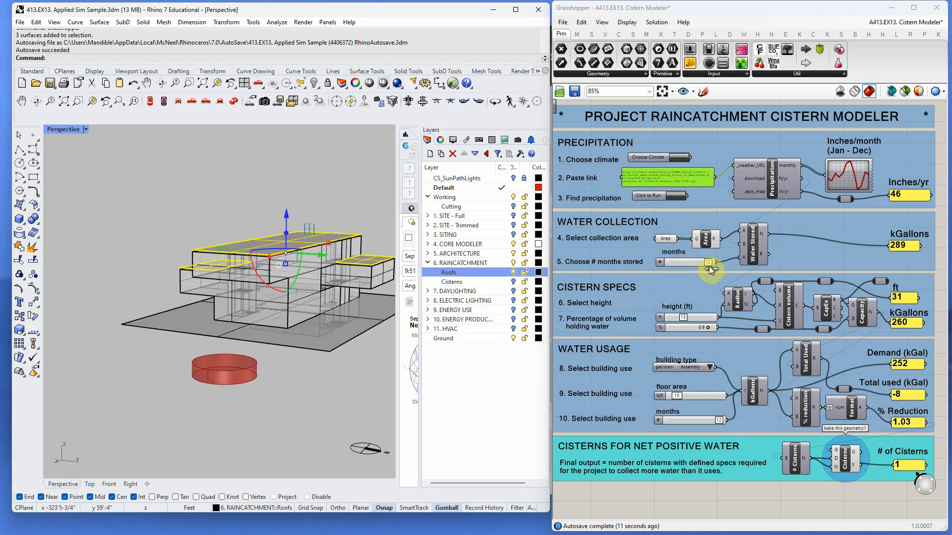
- Return the months stored to 4 and the building-use months to 6
{"action": "left_click_drag", "start_coordinate": [708, 264], "coordinate": [680, 262]}
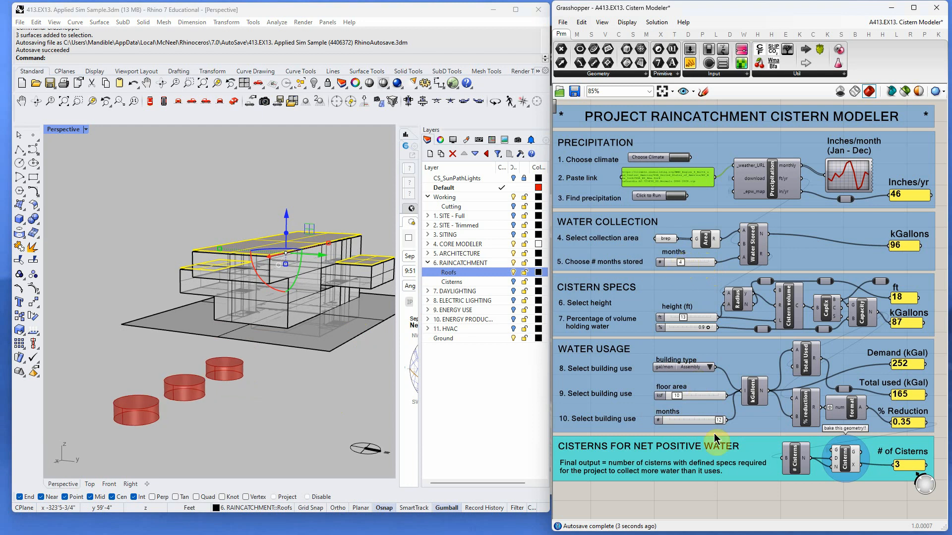
{"action": "left_click_drag", "start_coordinate": [721, 426], "coordinate": [691, 422]}
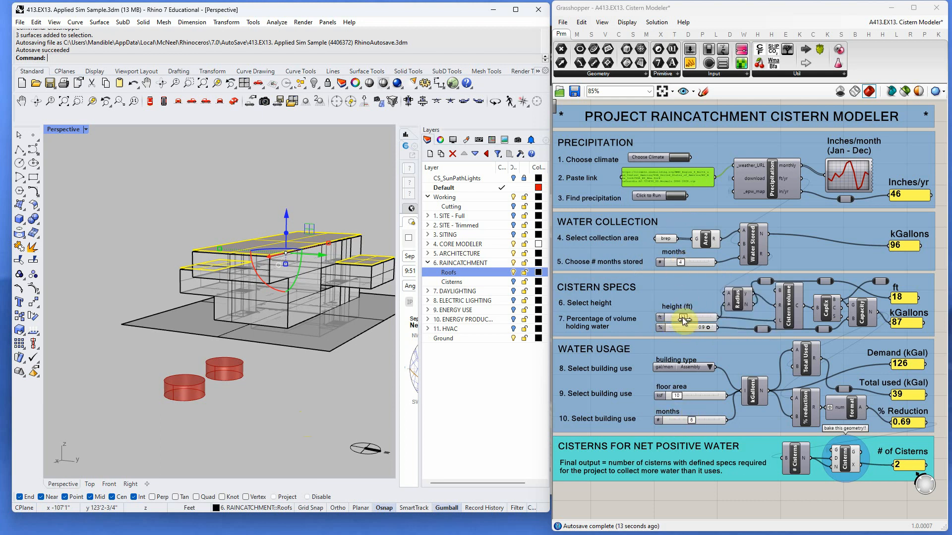
- Bake the cistern geometry onto the Cisterns sublayer of 6. RAINCATCHMENT
{"action": "left_click", "coordinate": [689, 421]}
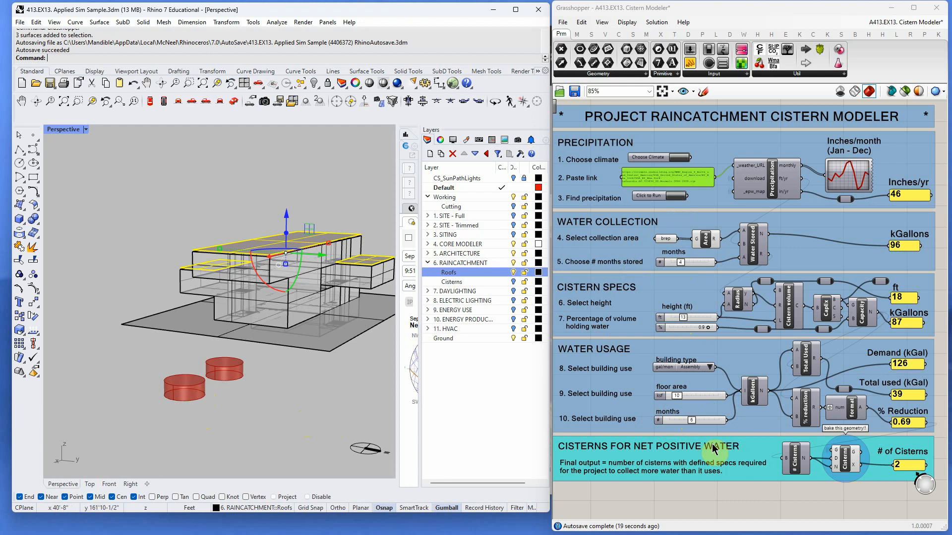
{"action": "left_click", "coordinate": [190, 398]}
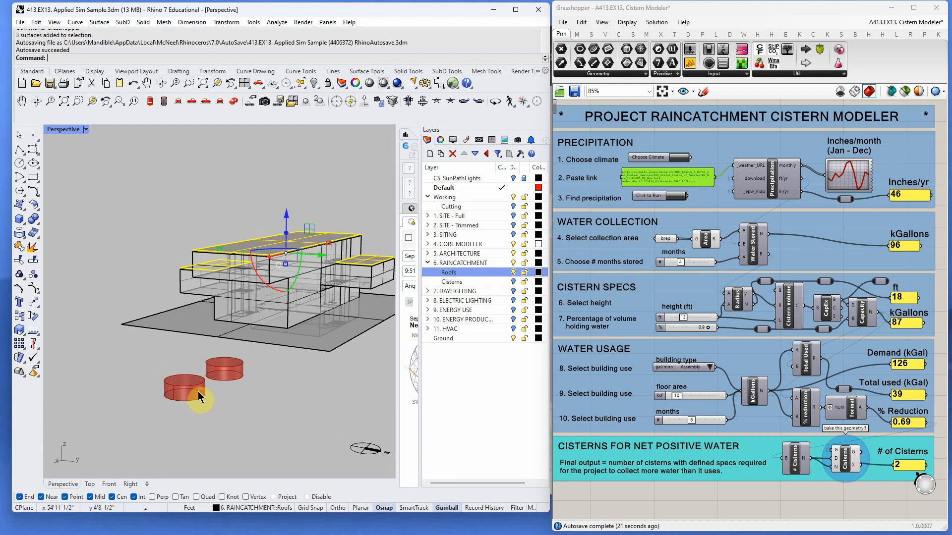
{"action": "right_click_drag", "start_coordinate": [349, 374], "coordinate": [319, 385]}
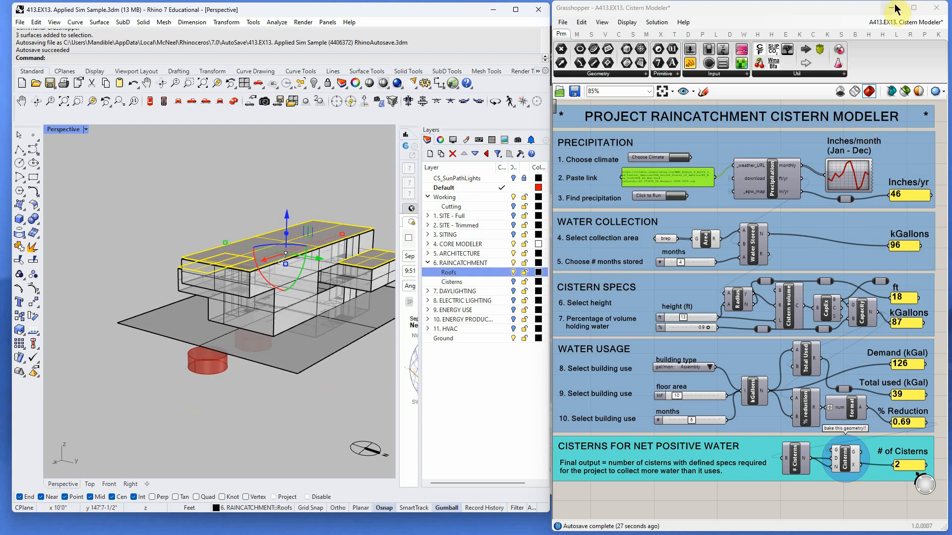
{"action": "right_click", "coordinate": [846, 455]}
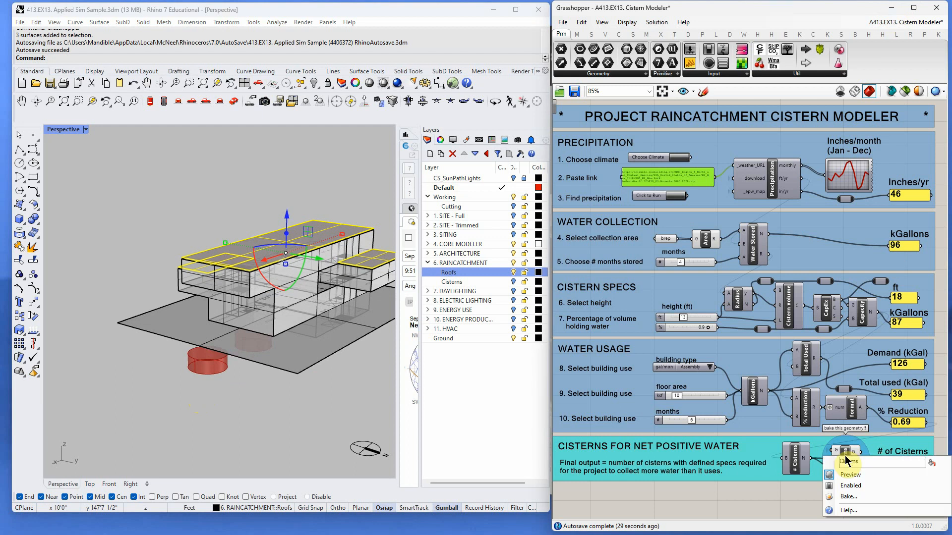
{"action": "left_click", "coordinate": [859, 502]}
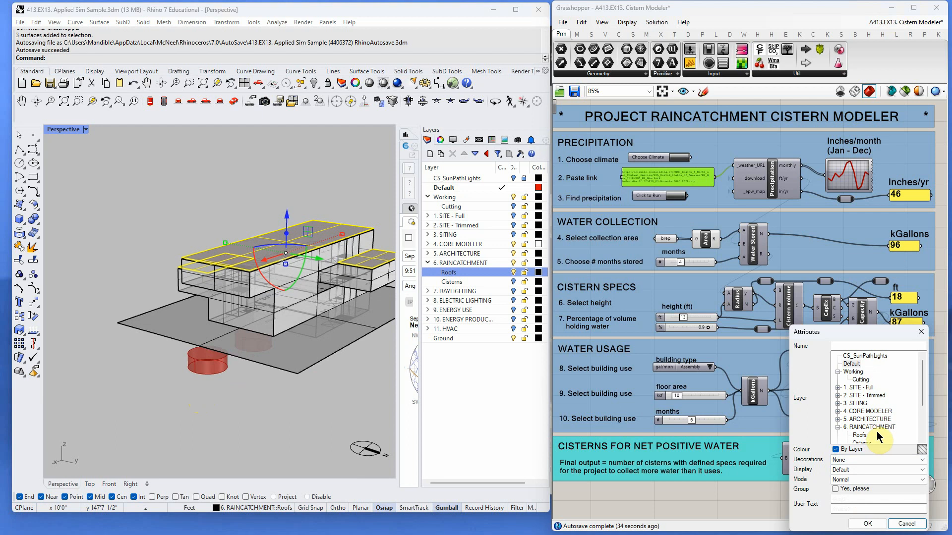
{"action": "scroll", "coordinate": [921, 406], "scroll_direction": "down", "scroll_amount": 1}
{"action": "left_click", "coordinate": [862, 426]}
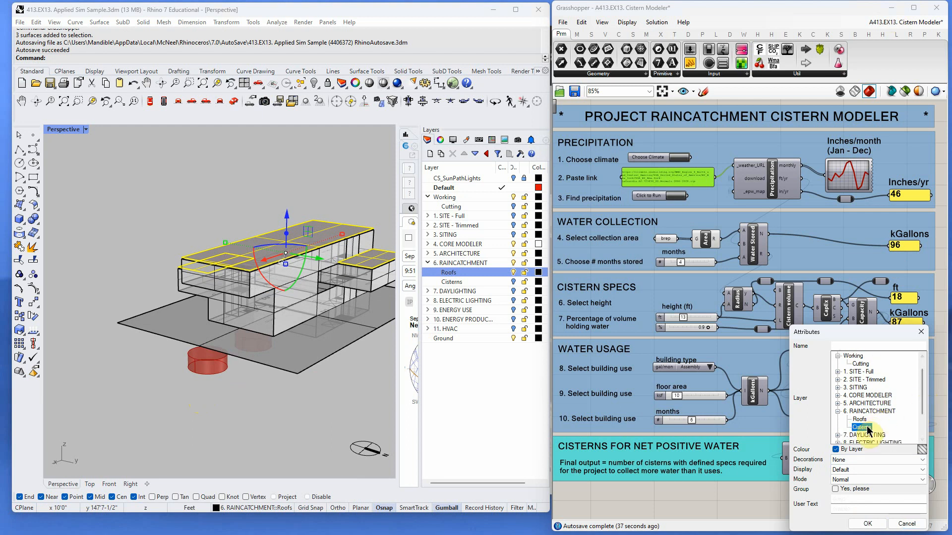
{"action": "left_click", "coordinate": [874, 527]}
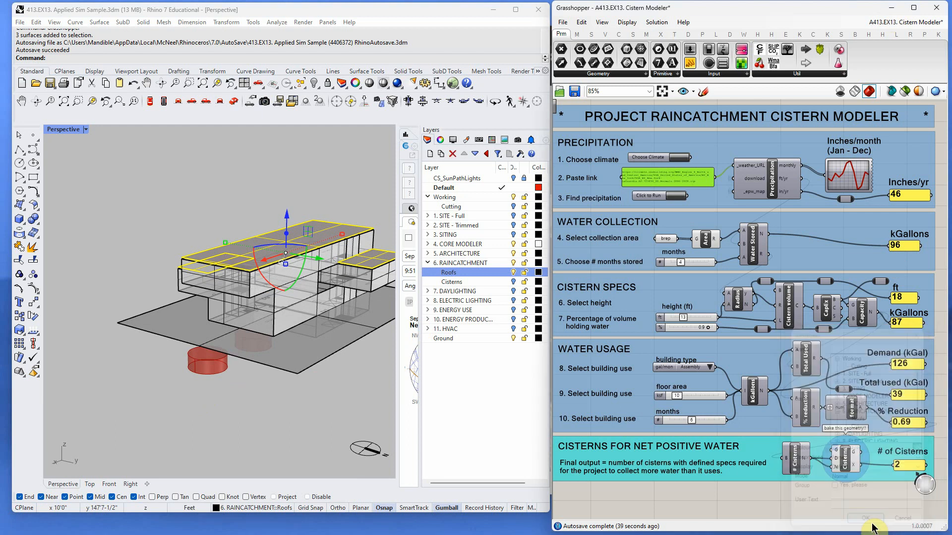
- Switch to a maximized Rhino window and make the Cisterns layer visible
{"action": "left_click", "coordinate": [891, 8]}
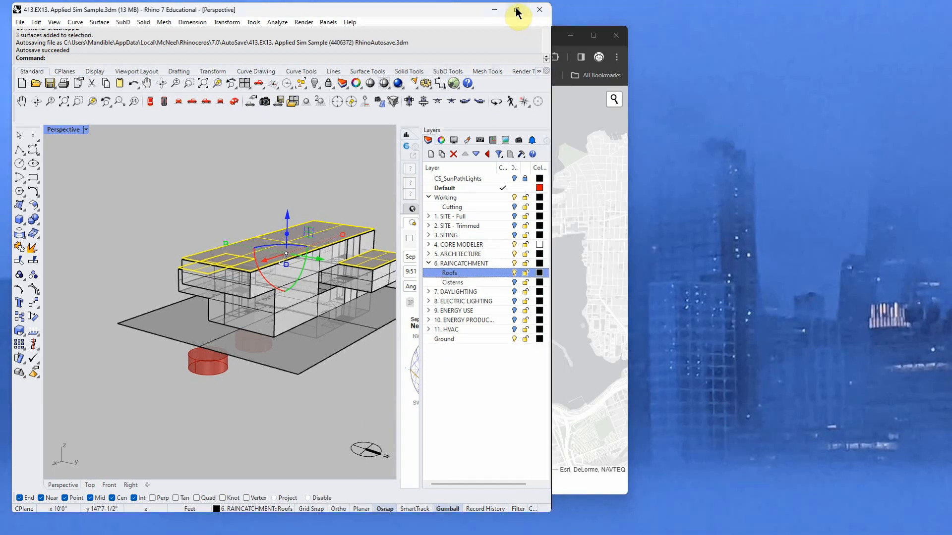
{"action": "left_click", "coordinate": [515, 10]}
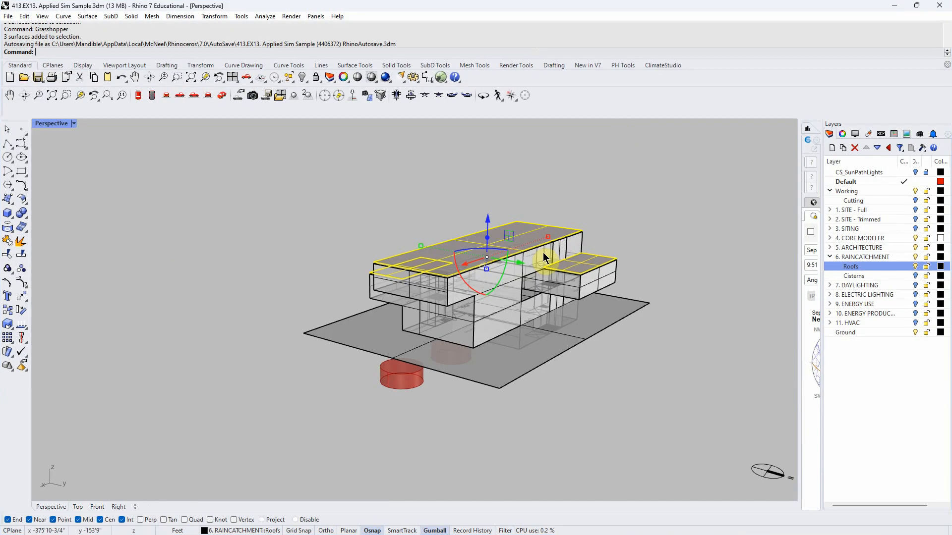
{"action": "left_click", "coordinate": [915, 275]}
- Select the two cisterns below the building and delete them
{"action": "right_click_drag", "start_coordinate": [669, 364], "coordinate": [485, 452]}
{"action": "left_click", "coordinate": [484, 453]}
{"action": "left_click_drag", "start_coordinate": [478, 447], "coordinate": [351, 366]}
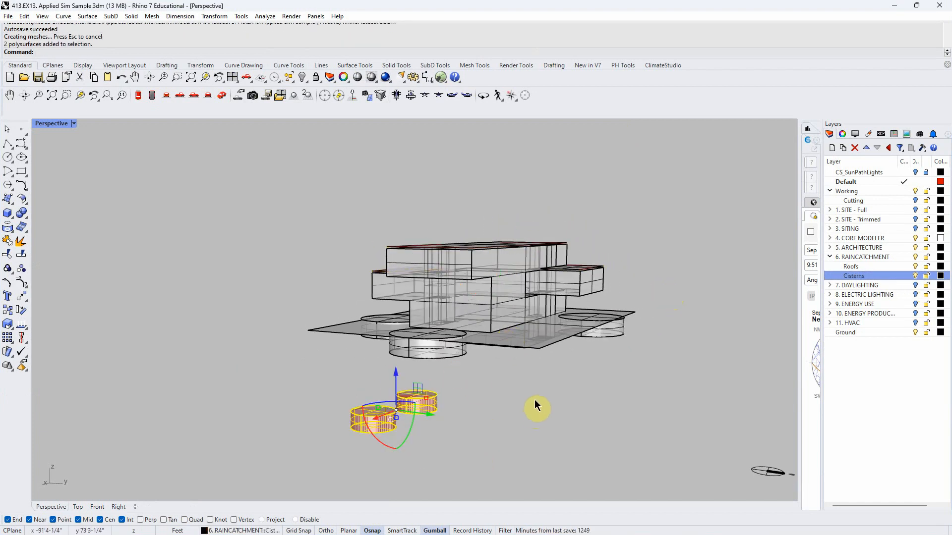
{"action": "key", "text": "Delete"}
- Turn on the 1. SITE - Full layer
{"action": "right_click_drag", "start_coordinate": [570, 365], "coordinate": [520, 363]}
{"action": "scroll", "coordinate": [548, 327], "scroll_direction": "down", "scroll_amount": 3}
{"action": "left_click", "coordinate": [914, 210]}
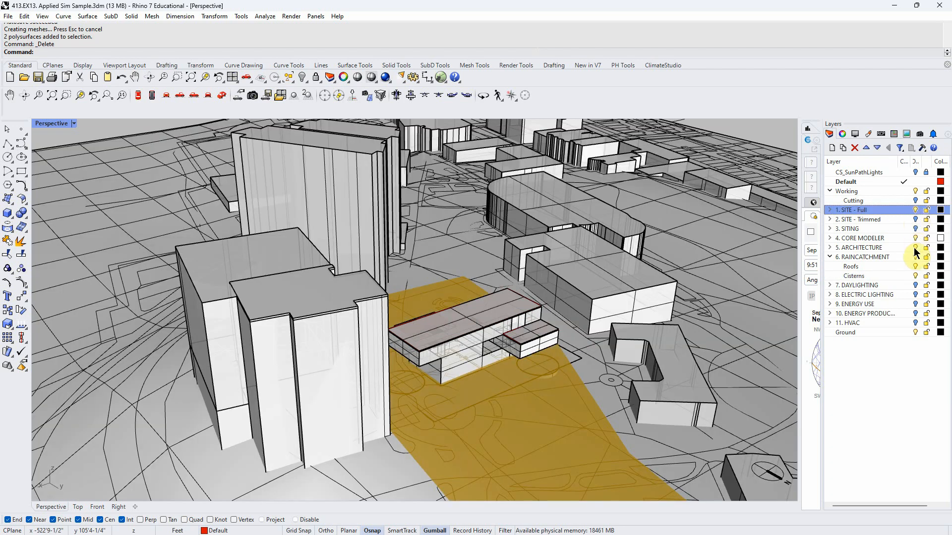
{"action": "right_click_drag", "start_coordinate": [773, 297], "coordinate": [793, 250]}
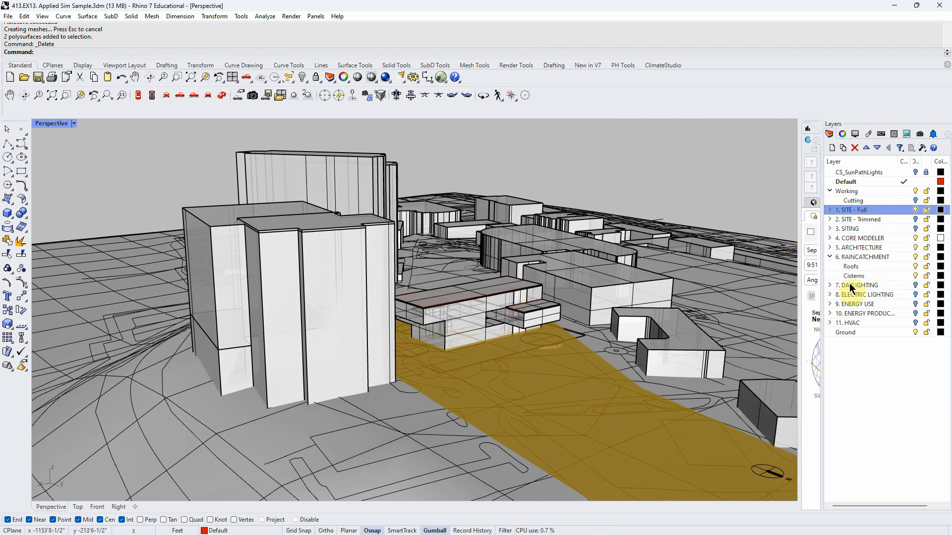
- Hide 1. SITE - Full, show 2. SITE - Trimmed, and hide its footprint sublayer
{"action": "left_click", "coordinate": [831, 219]}
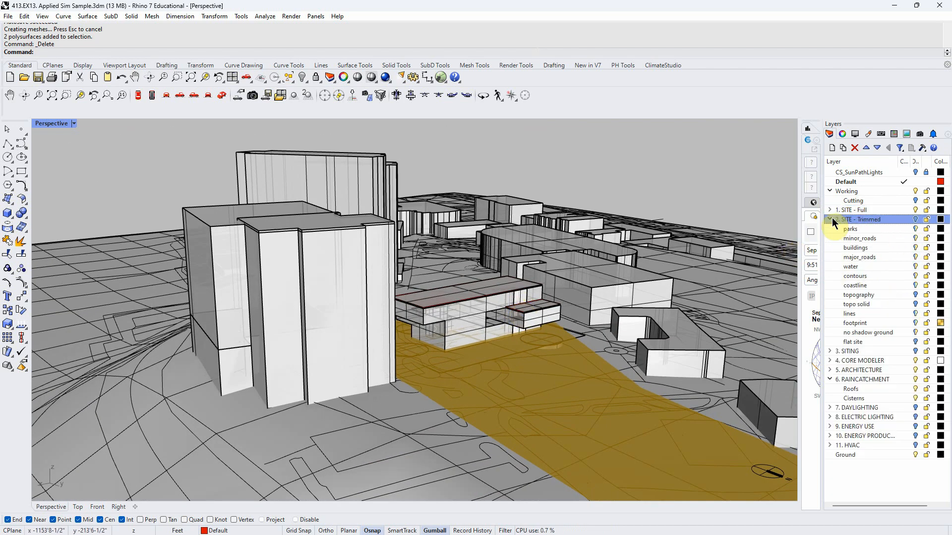
{"action": "left_click", "coordinate": [915, 210]}
{"action": "left_click", "coordinate": [915, 219]}
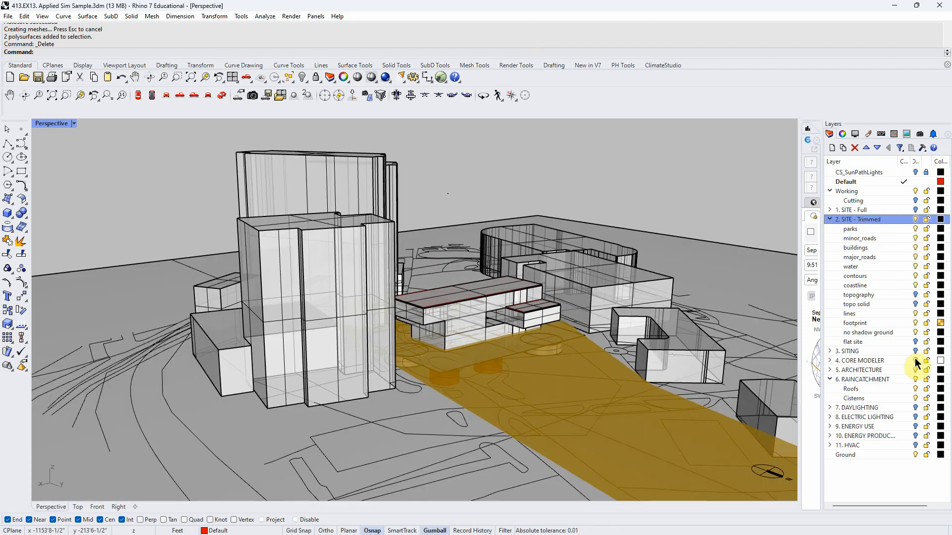
{"action": "left_click", "coordinate": [915, 323]}
{"action": "right_click_drag", "start_coordinate": [773, 330], "coordinate": [706, 332]}
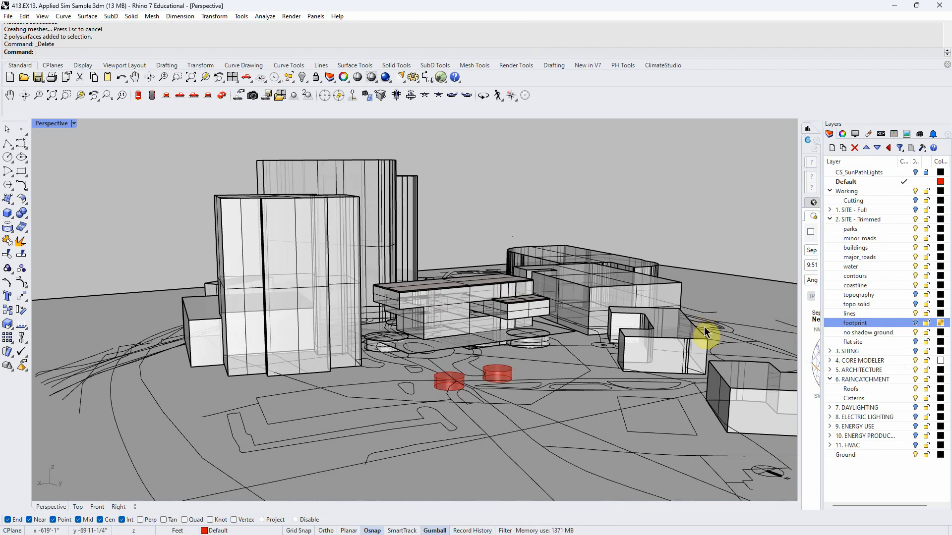
- Move one cistern with the gumball so it sits beside the building
{"action": "right_click_drag", "start_coordinate": [578, 370], "coordinate": [580, 352]}
{"action": "left_click", "coordinate": [539, 324]}
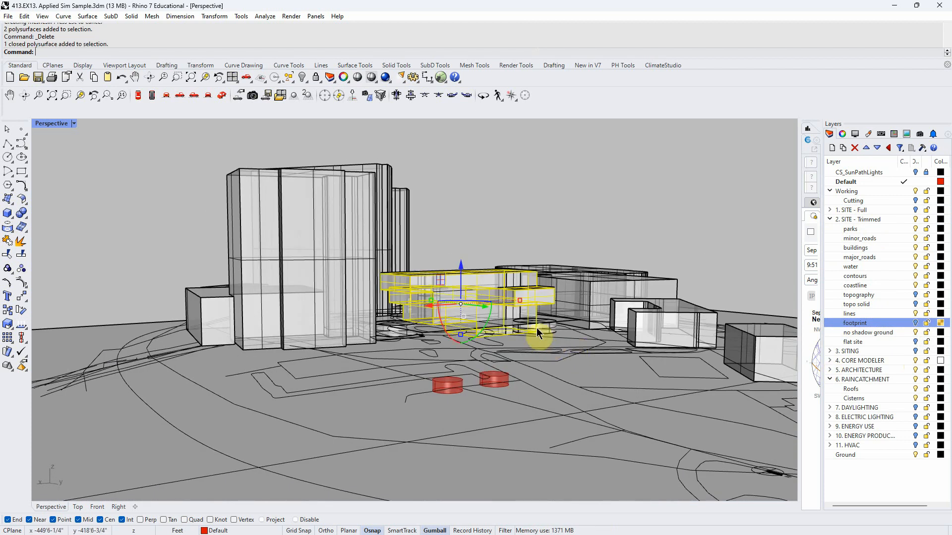
{"action": "left_click", "coordinate": [546, 326]}
{"action": "left_click_drag", "start_coordinate": [533, 297], "coordinate": [531, 334]}
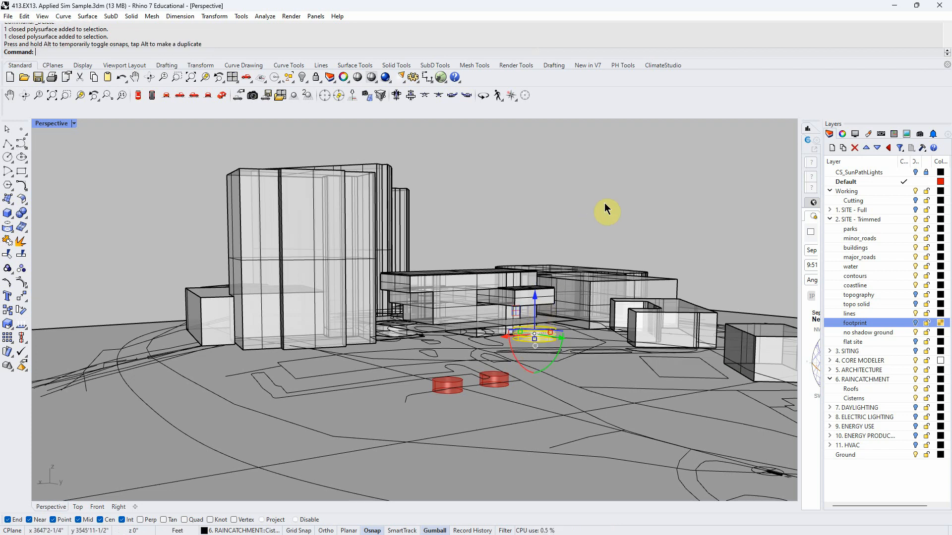
{"action": "right_click_drag", "start_coordinate": [590, 218], "coordinate": [592, 209]}
{"action": "right_click_drag", "start_coordinate": [487, 338], "coordinate": [465, 359]}
{"action": "right_click_drag", "start_coordinate": [540, 218], "coordinate": [487, 297]}
{"action": "scroll", "coordinate": [488, 298], "scroll_direction": "up", "scroll_amount": 4}
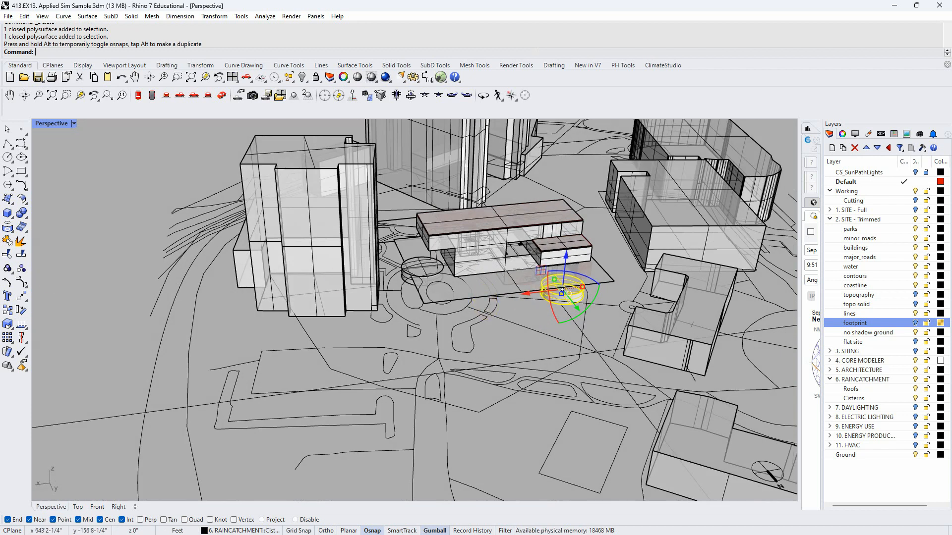